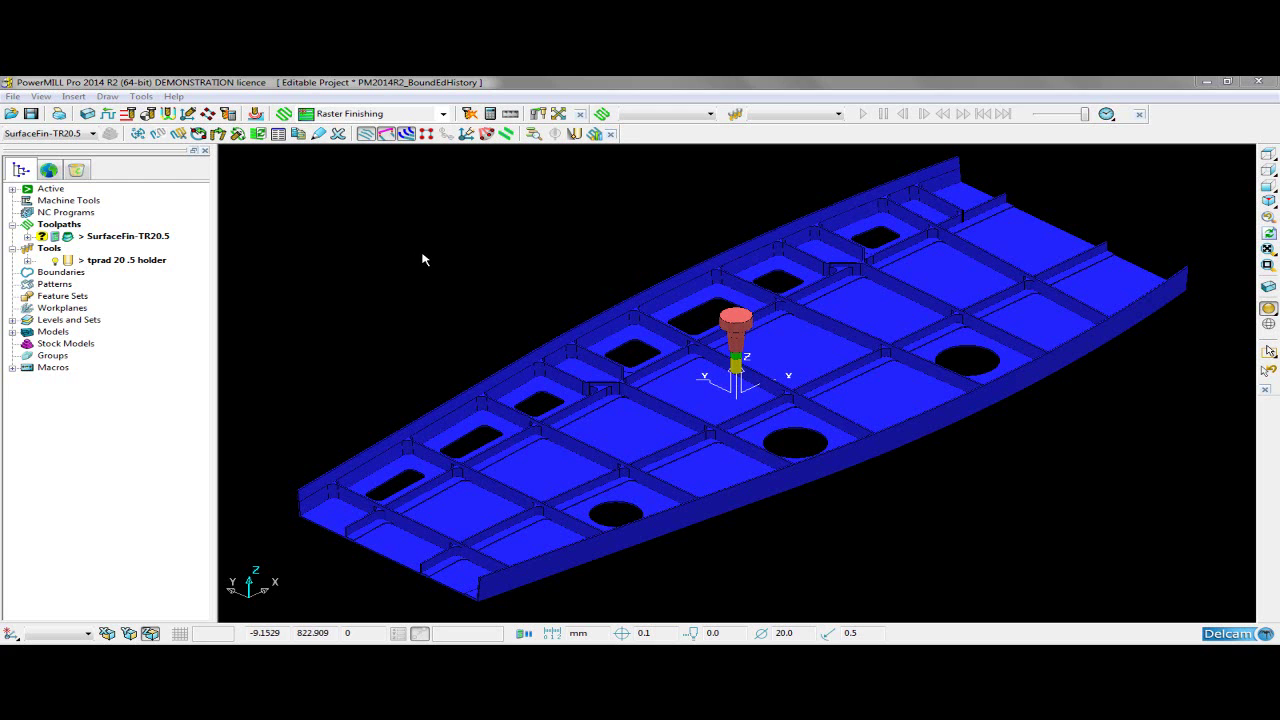
Create selected-surface boundary 1 around the picked pocket floor, keeping edit history applied
{"action": "left_click", "coordinate": [627, 444]}
{"action": "right_click", "coordinate": [60, 272]}
{"action": "mouse_move", "coordinate": [145, 349]}
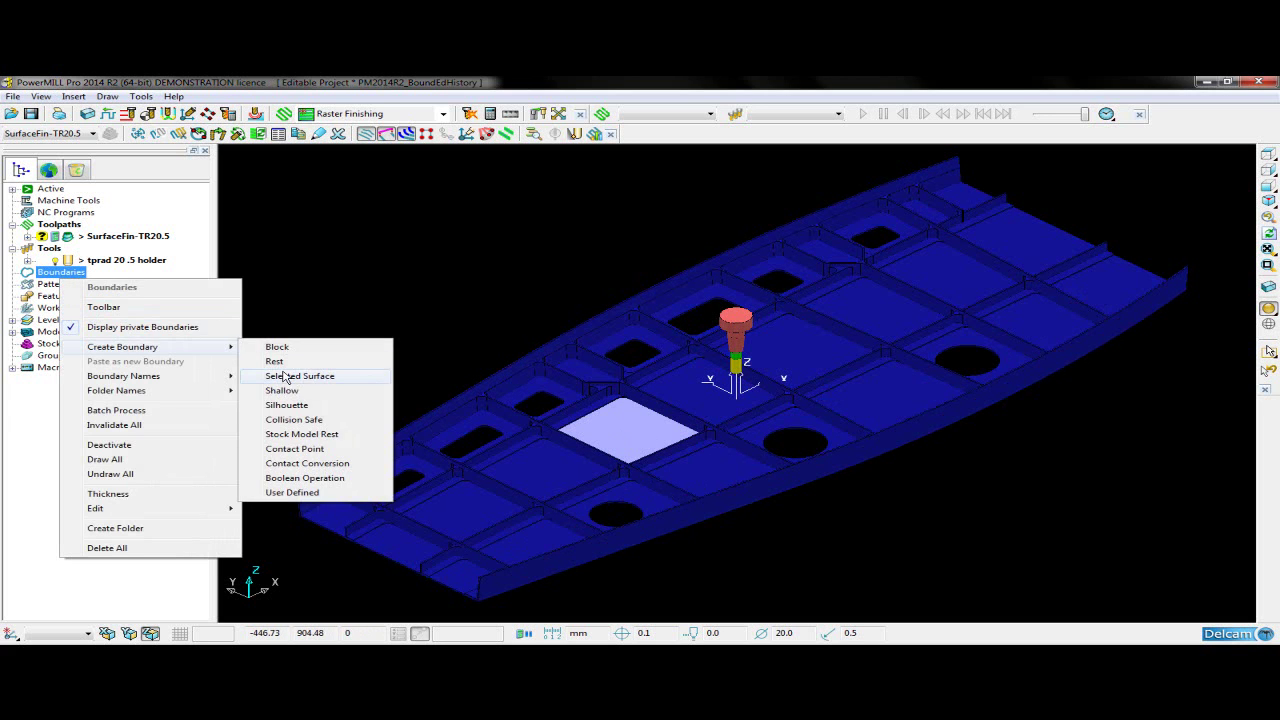
{"action": "left_click", "coordinate": [286, 376]}
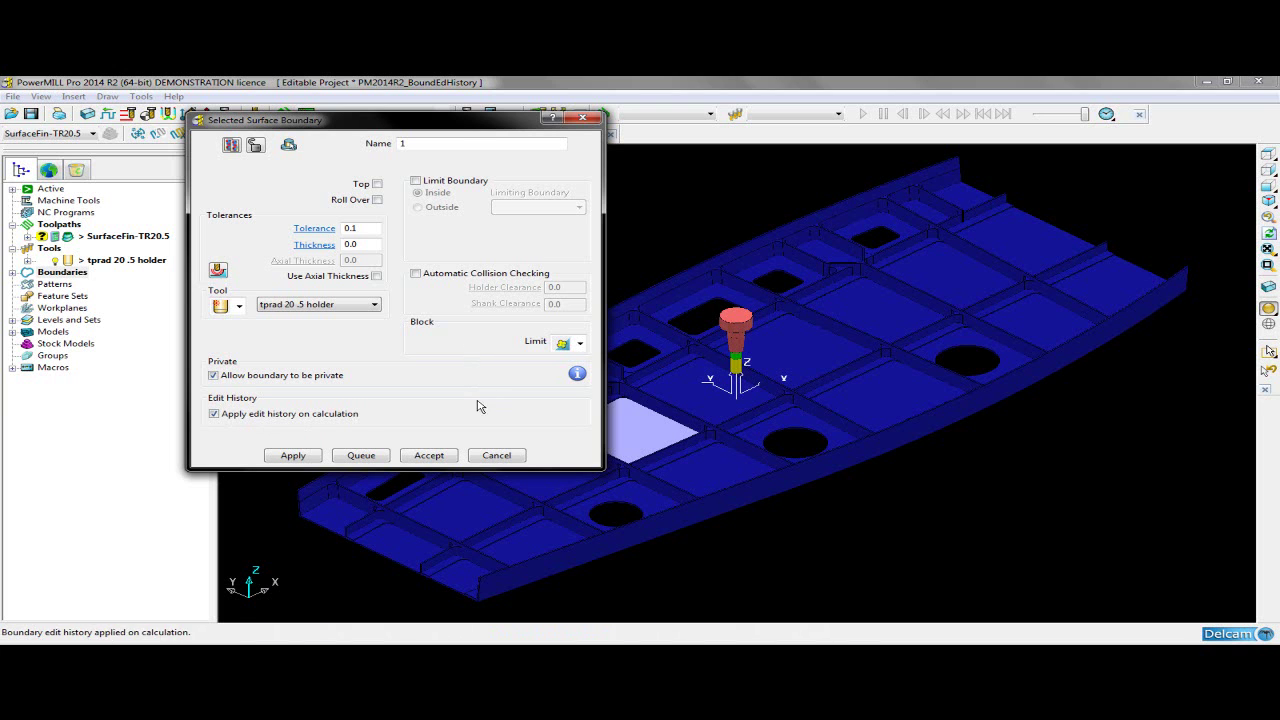
{"action": "left_click", "coordinate": [290, 457]}
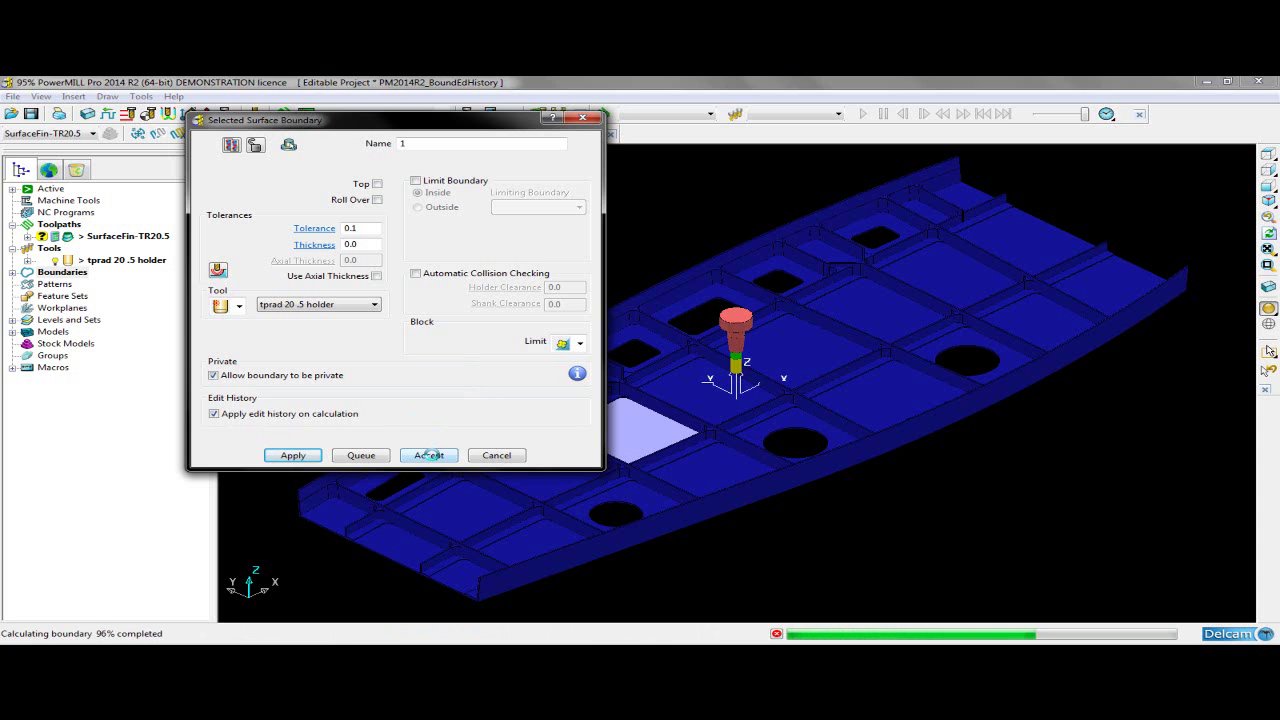
{"action": "left_click", "coordinate": [429, 455]}
{"action": "scroll", "coordinate": [686, 451], "scroll_direction": "up", "scroll_amount": 5}
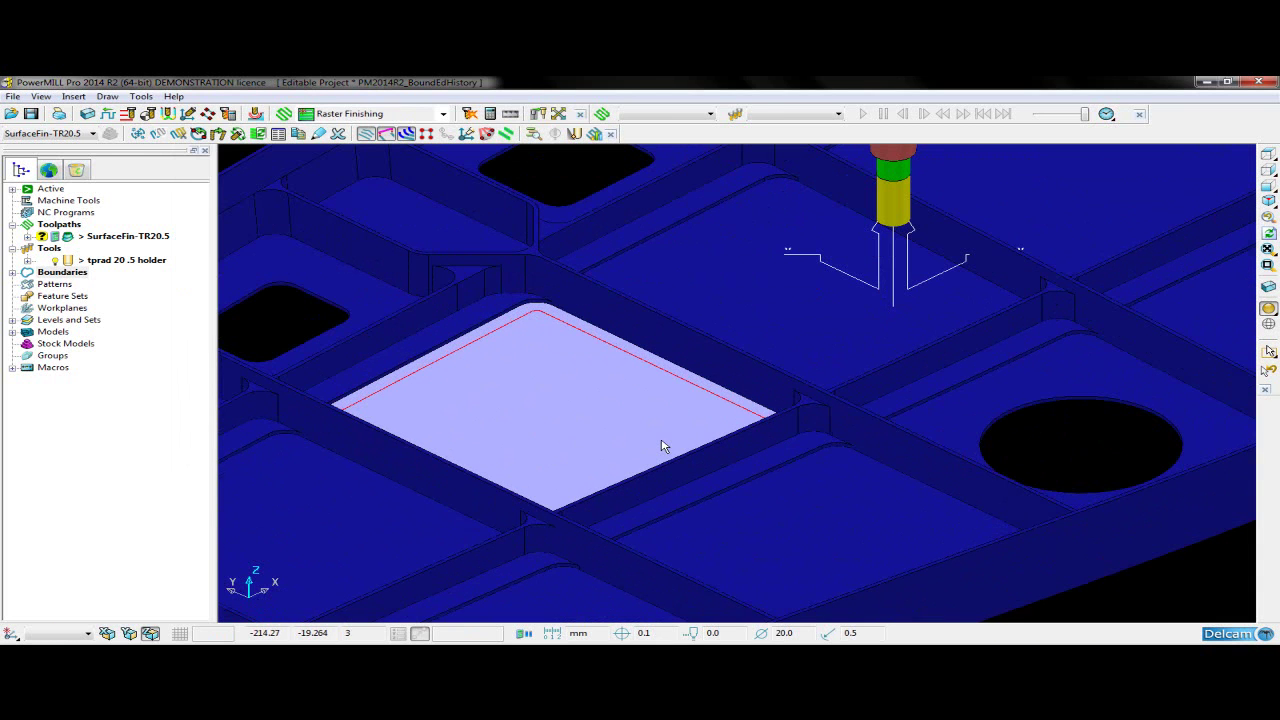
{"action": "left_click", "coordinate": [12, 273]}
Open boundary 1 in the curve editor and choose a 3D smooth offset
{"action": "right_click", "coordinate": [82, 284]}
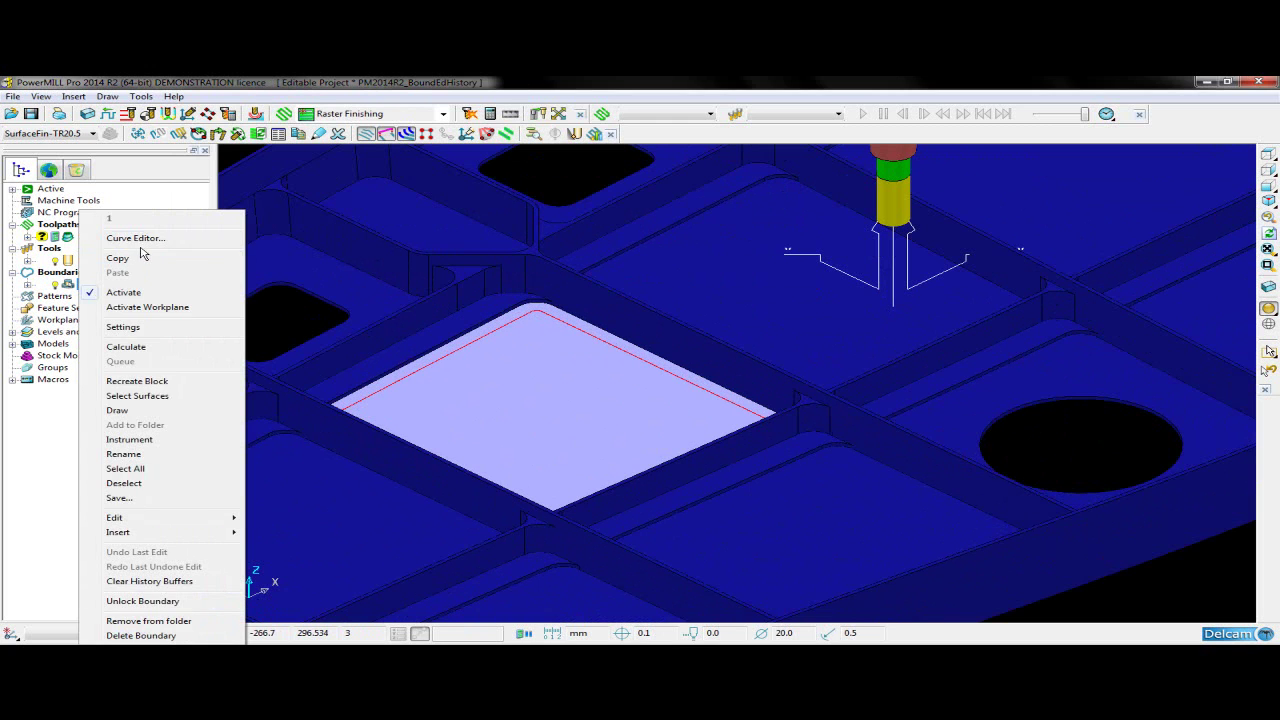
{"action": "left_click", "coordinate": [141, 246]}
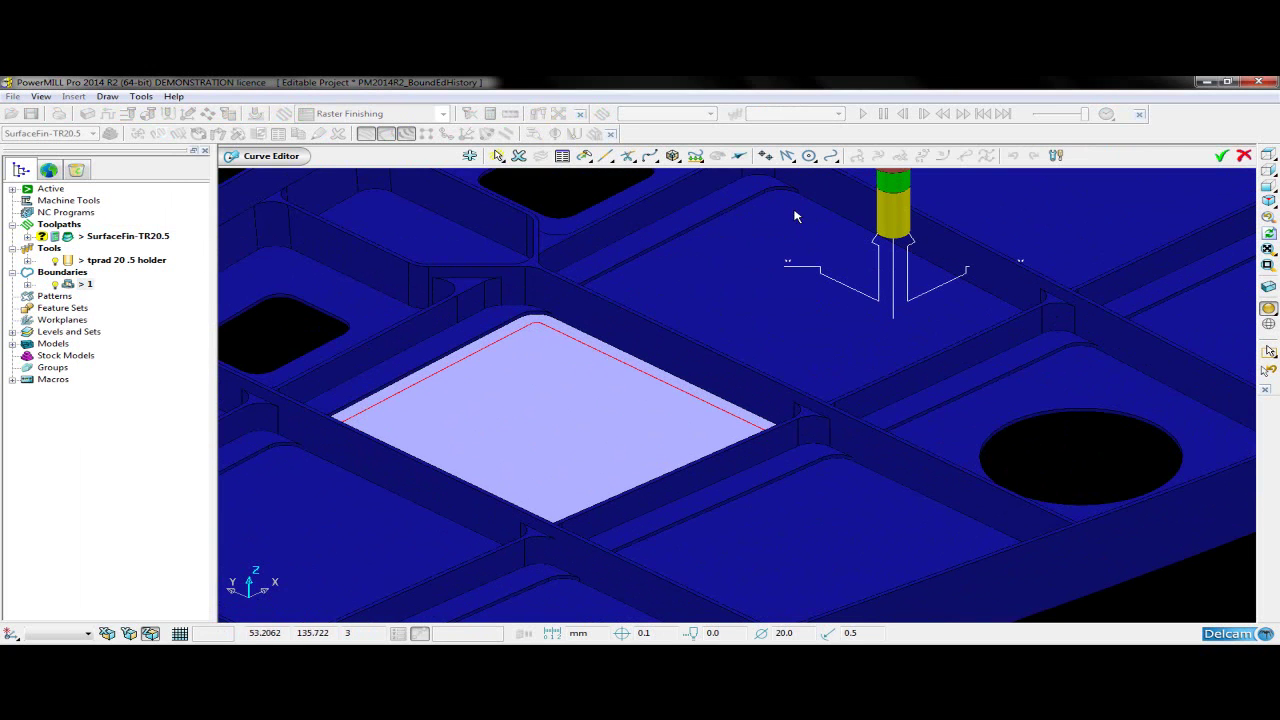
{"action": "left_click", "coordinate": [672, 156]}
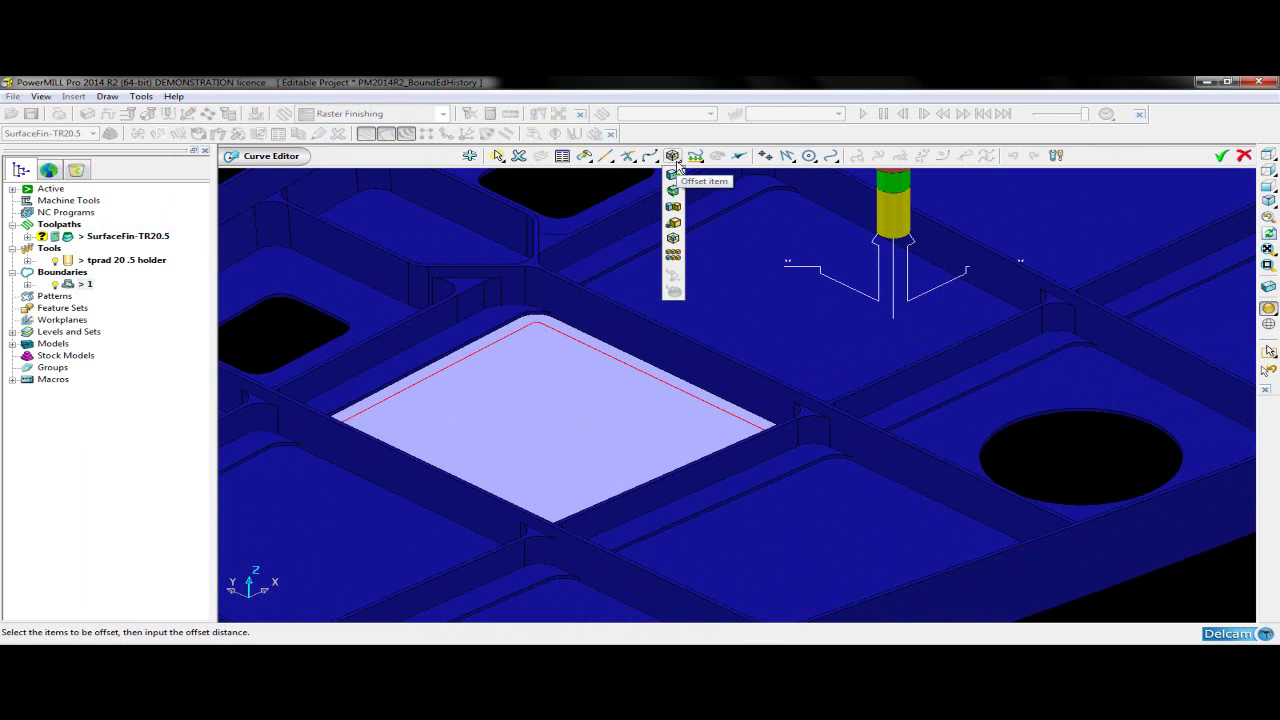
{"action": "left_click", "coordinate": [673, 174]}
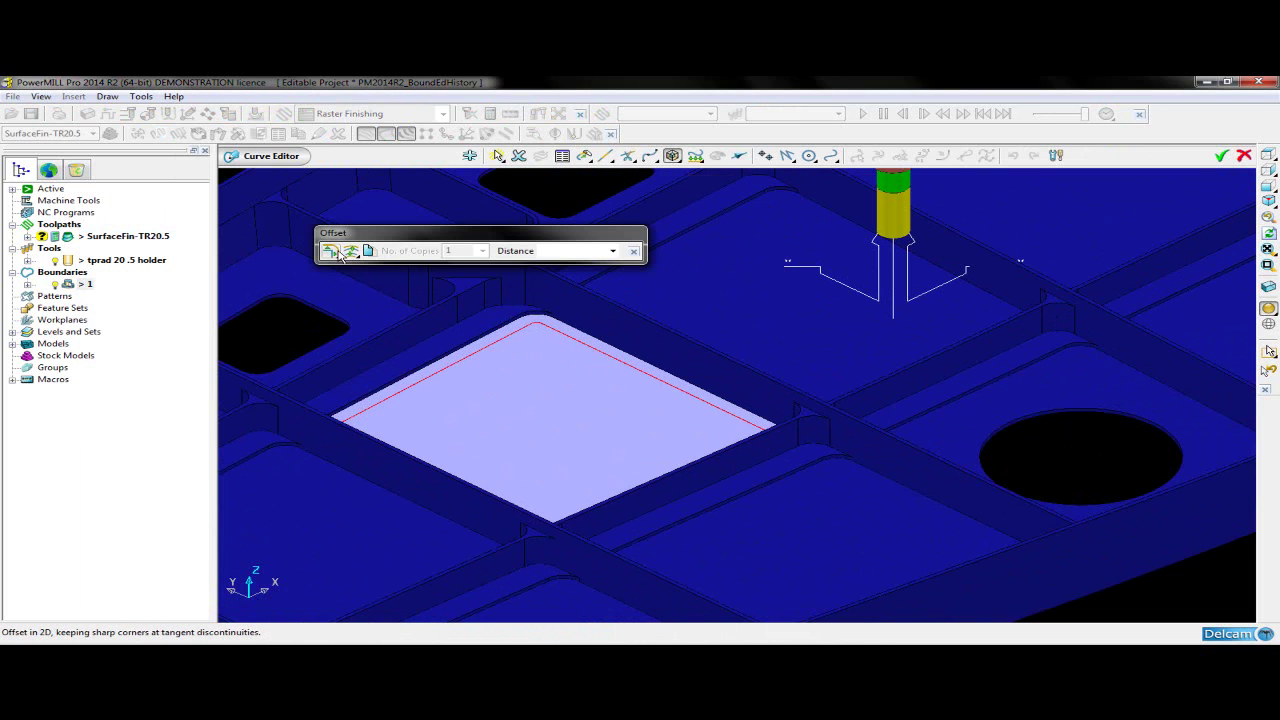
{"action": "mouse_move", "coordinate": [338, 254]}
{"action": "left_click", "coordinate": [331, 318]}
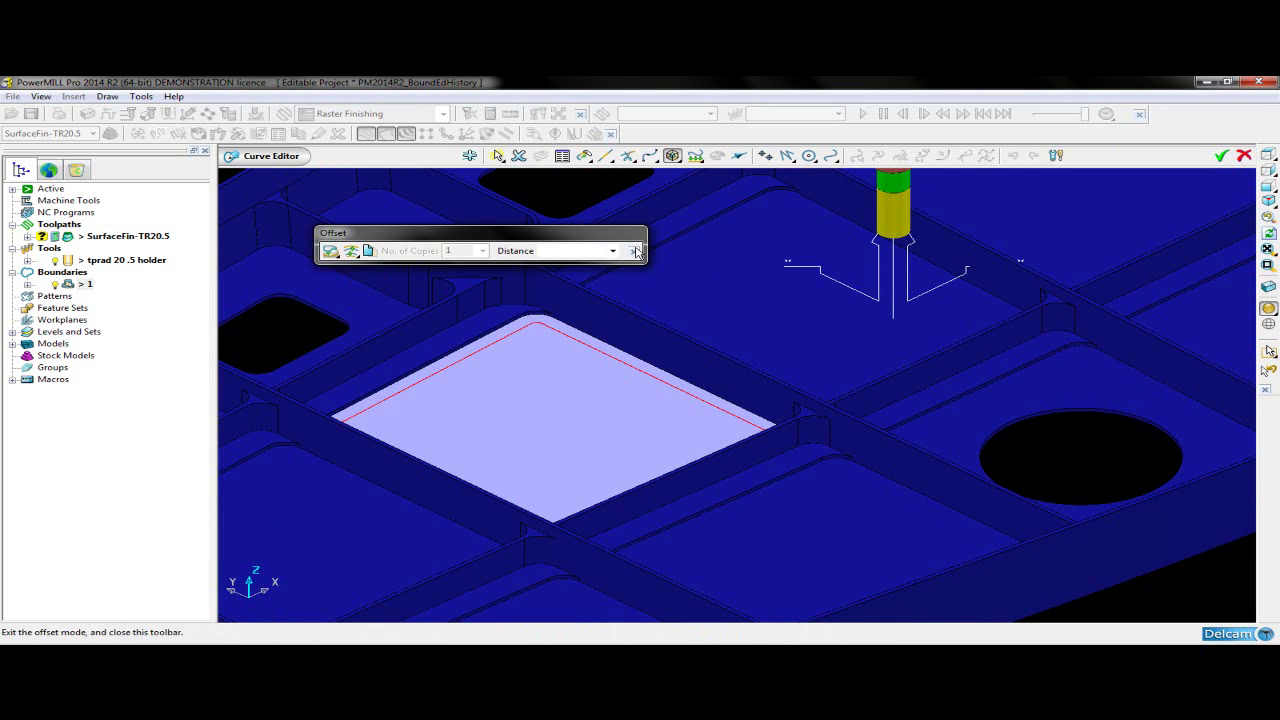
Offset the boundary curve outward by 2, then back in by -2
{"action": "left_click", "coordinate": [577, 251]}
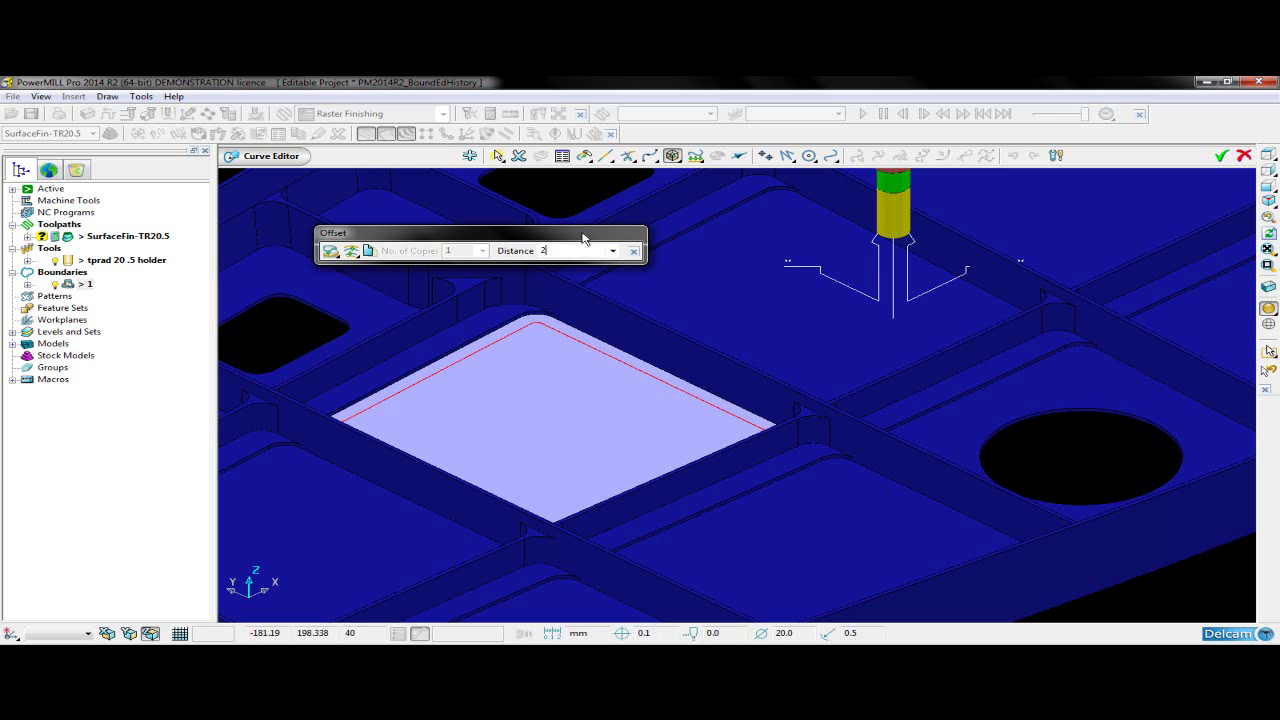
{"action": "type", "text": "2"}
{"action": "key", "text": "Return"}
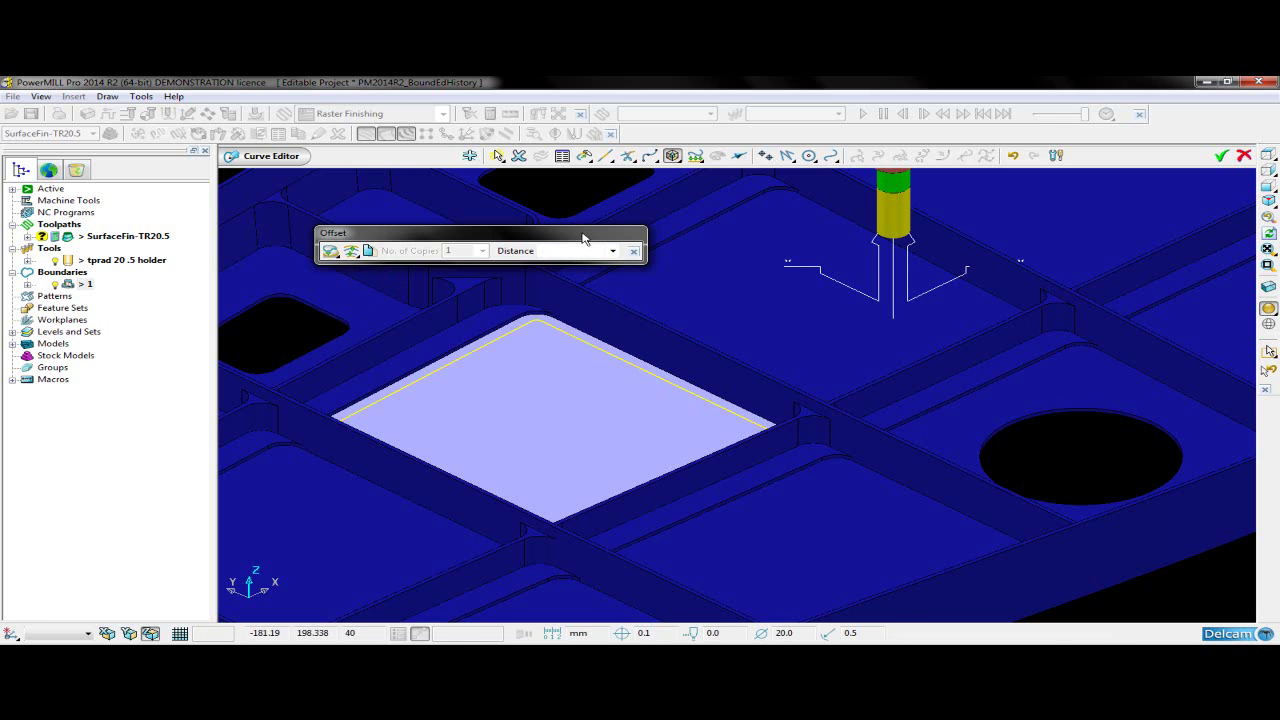
{"action": "type", "text": "-2"}
{"action": "key", "text": "Return"}
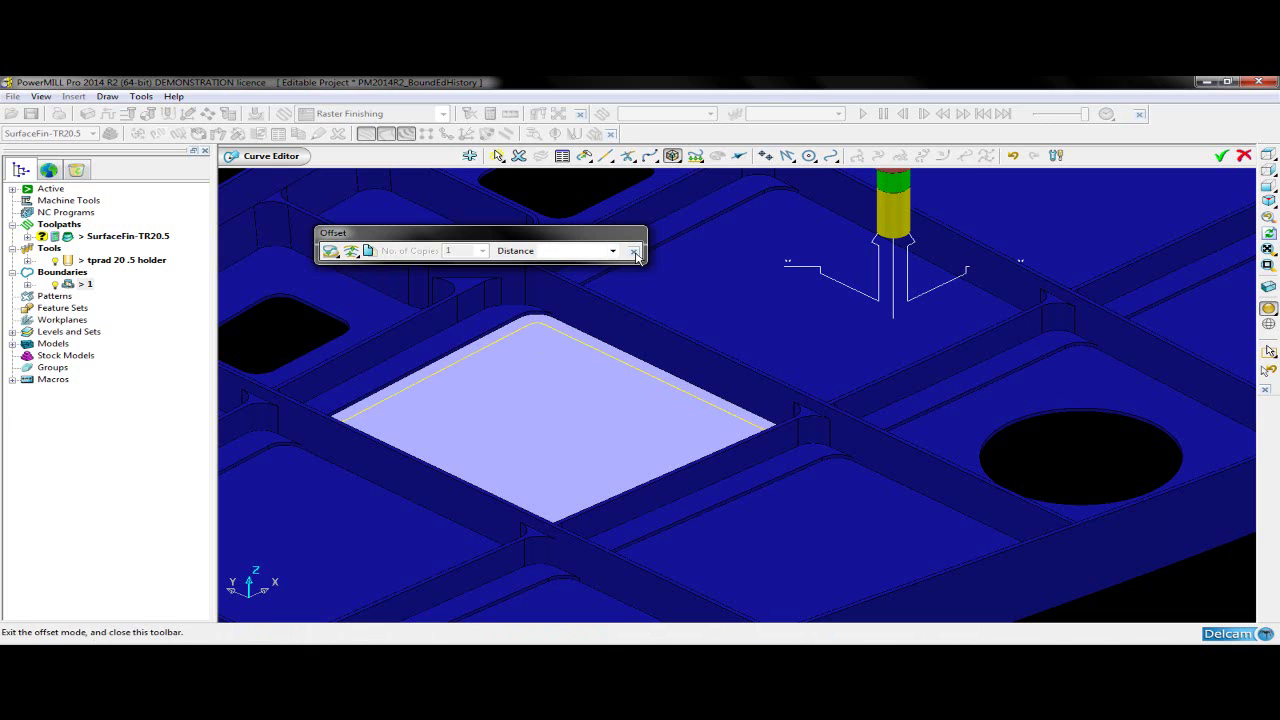
{"action": "left_click", "coordinate": [633, 251]}
{"action": "scroll", "coordinate": [470, 357], "scroll_direction": "up", "scroll_amount": 3}
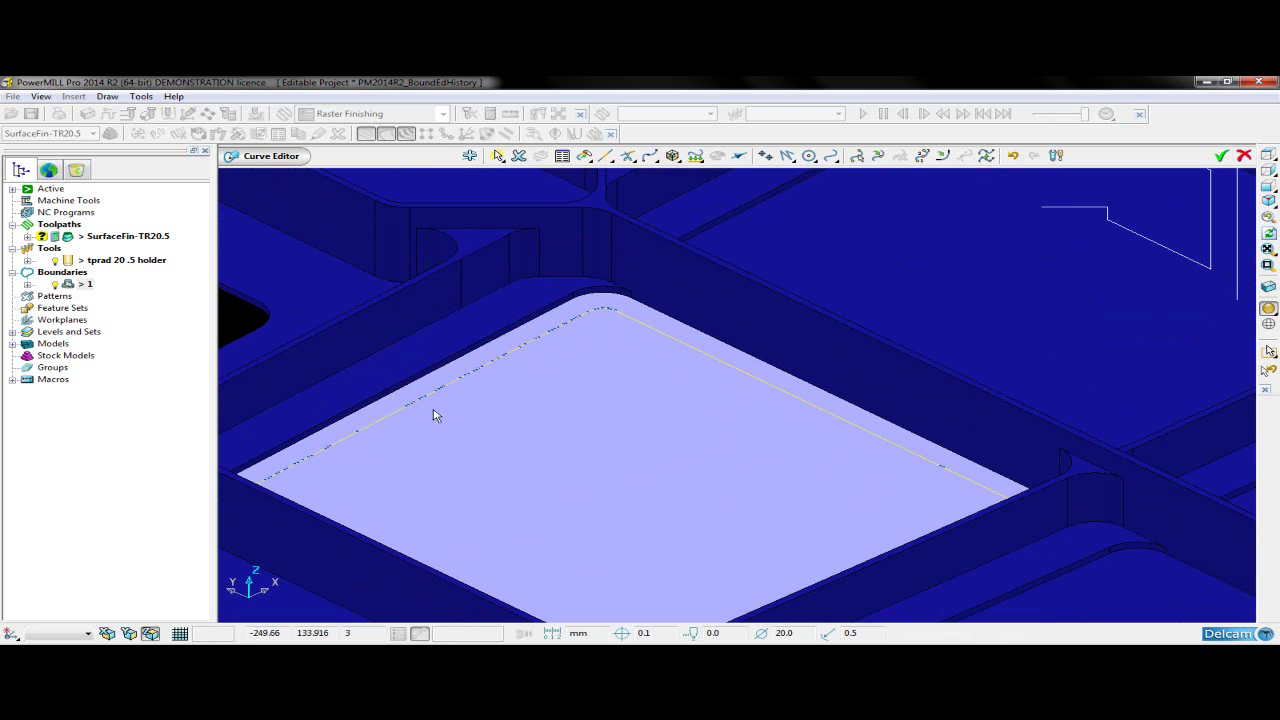
Spline-fit boundary 1's curve at 0.01 tolerance and accept the curve edits
{"action": "left_click", "coordinate": [650, 158]}
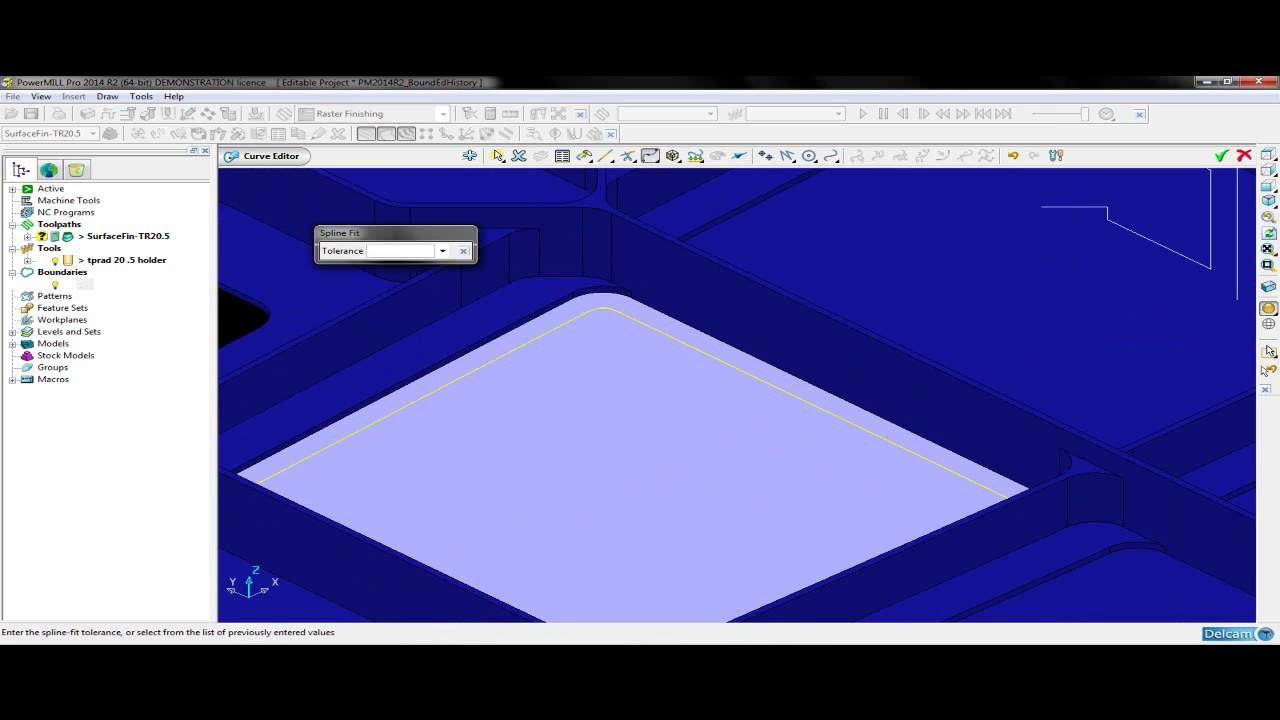
{"action": "key", "text": "Return"}
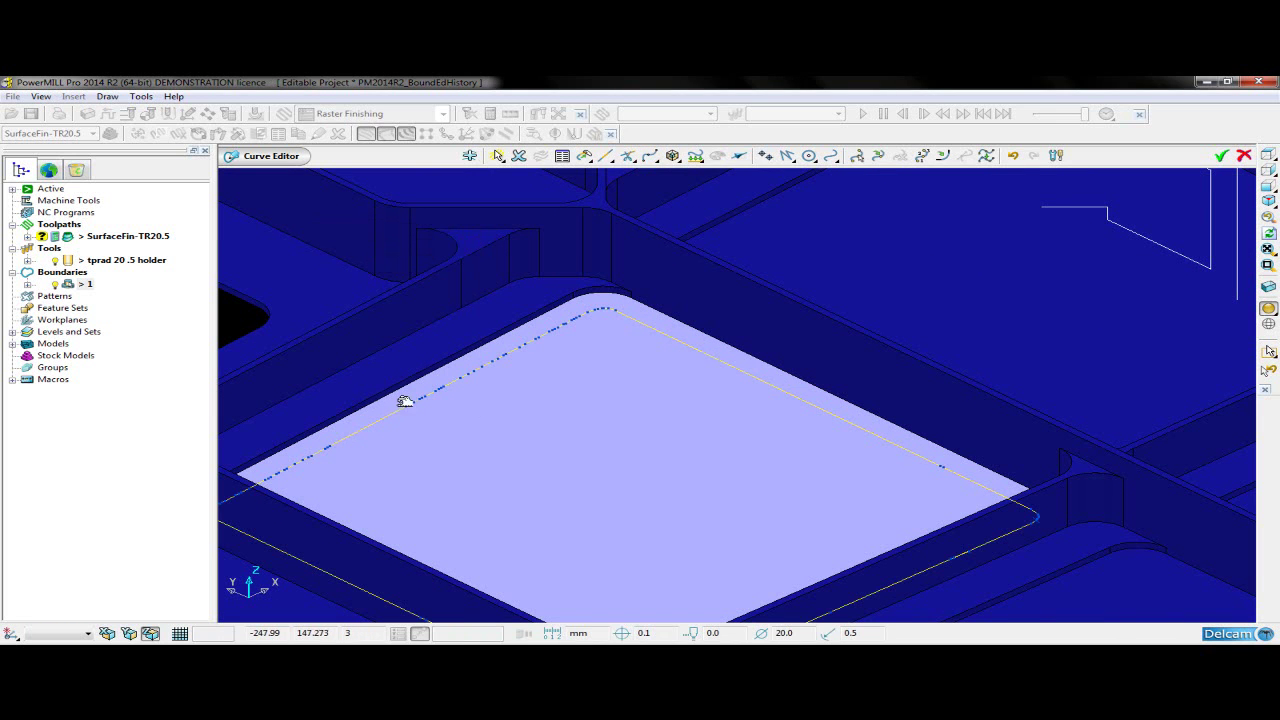
{"action": "left_click", "coordinate": [651, 157]}
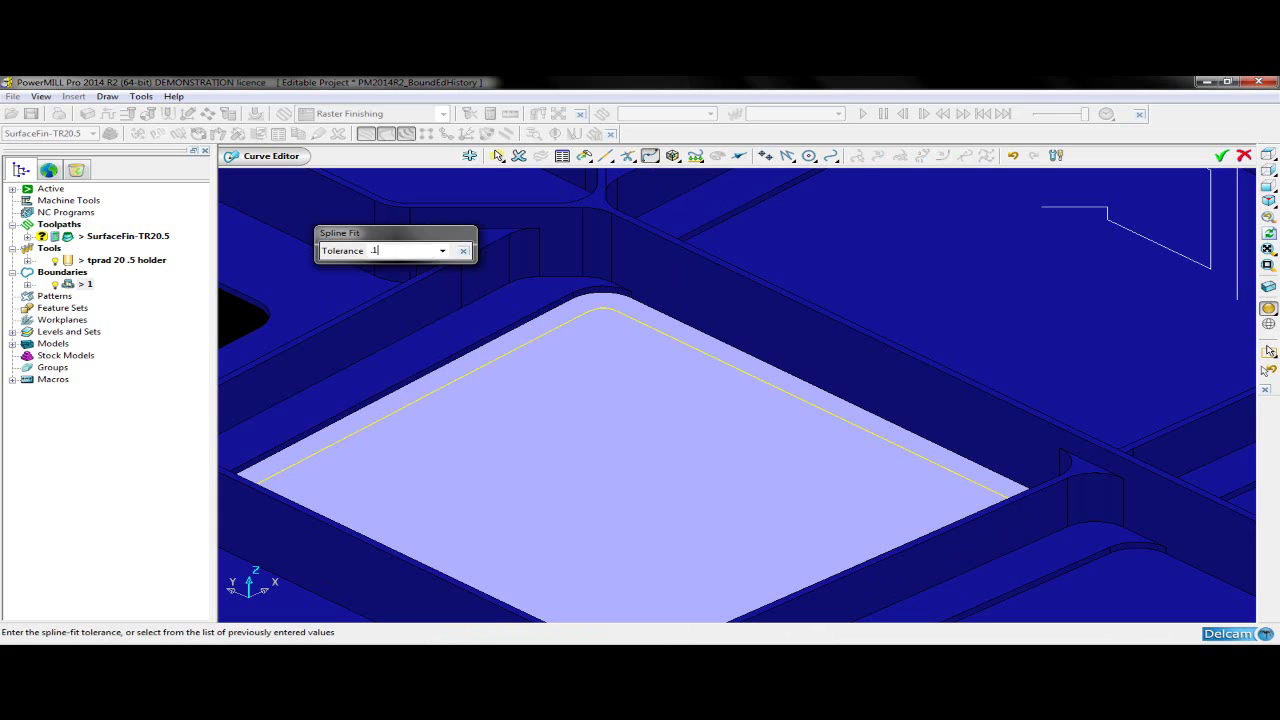
{"action": "left_click", "coordinate": [463, 250]}
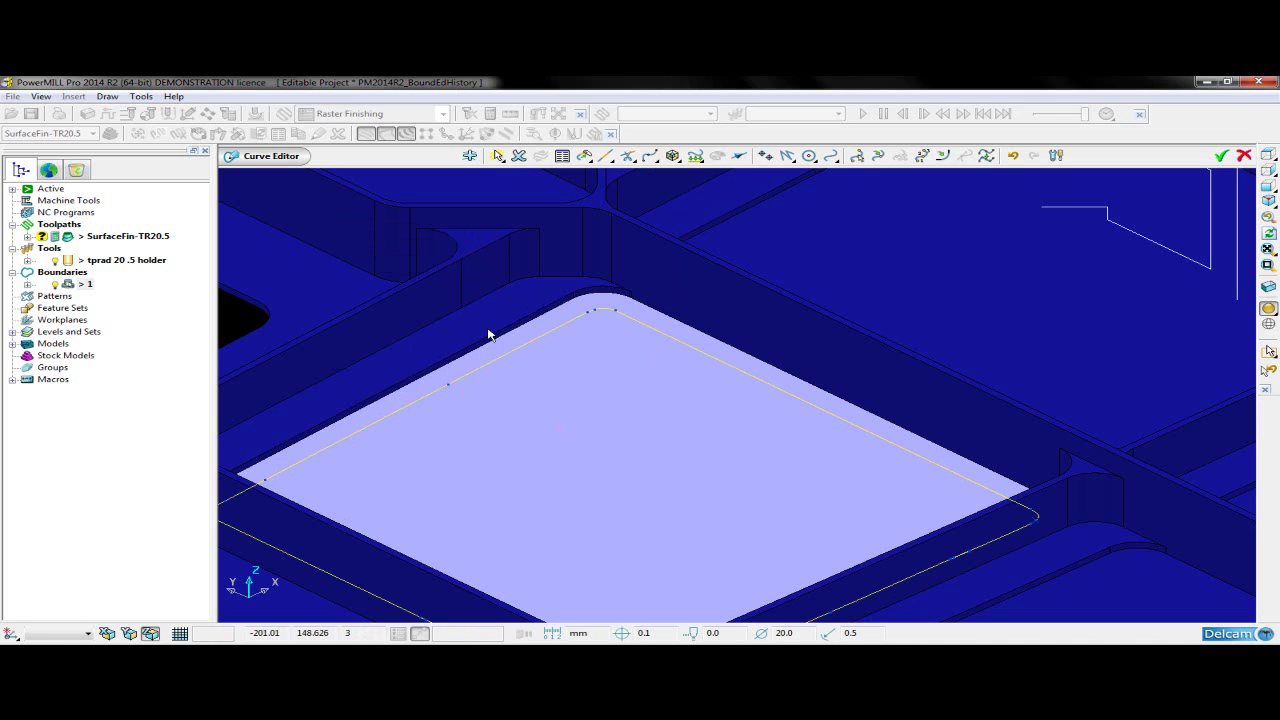
{"action": "left_click", "coordinate": [1221, 155]}
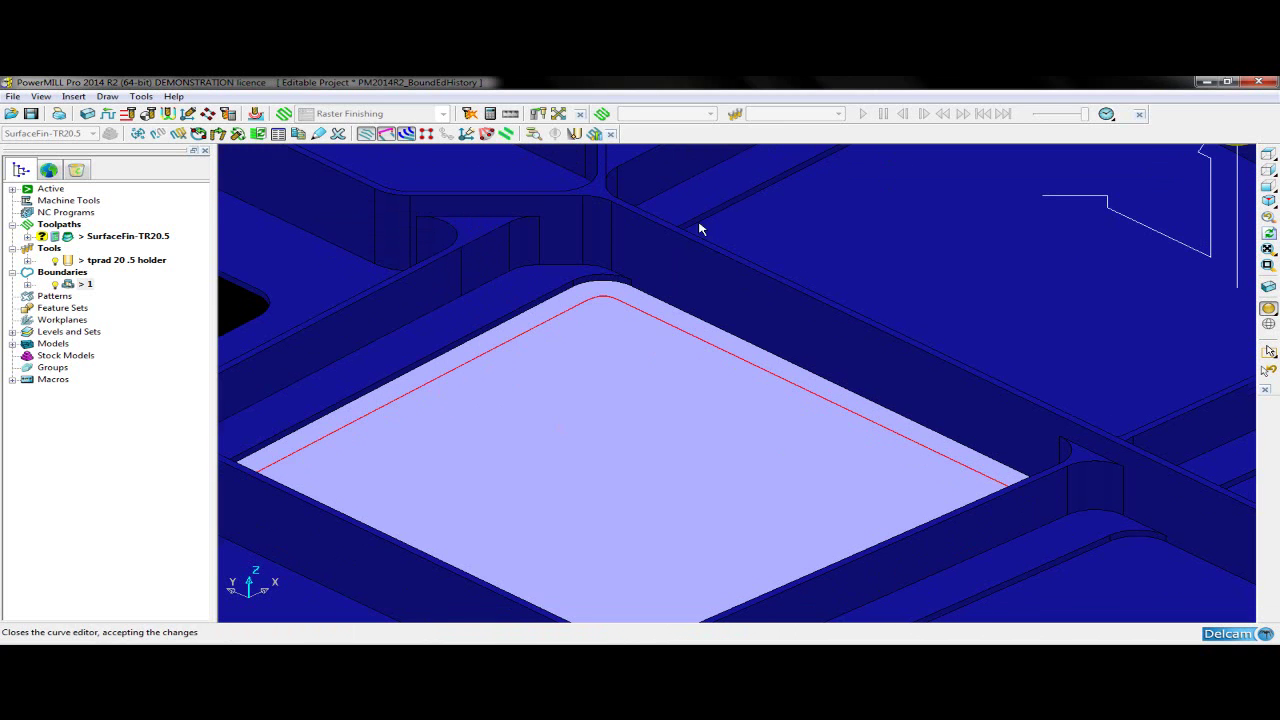
Transform boundary 1 by dragging it upward above the pocket floor, then accept
{"action": "right_click", "coordinate": [80, 286]}
{"action": "mouse_move", "coordinate": [140, 522]}
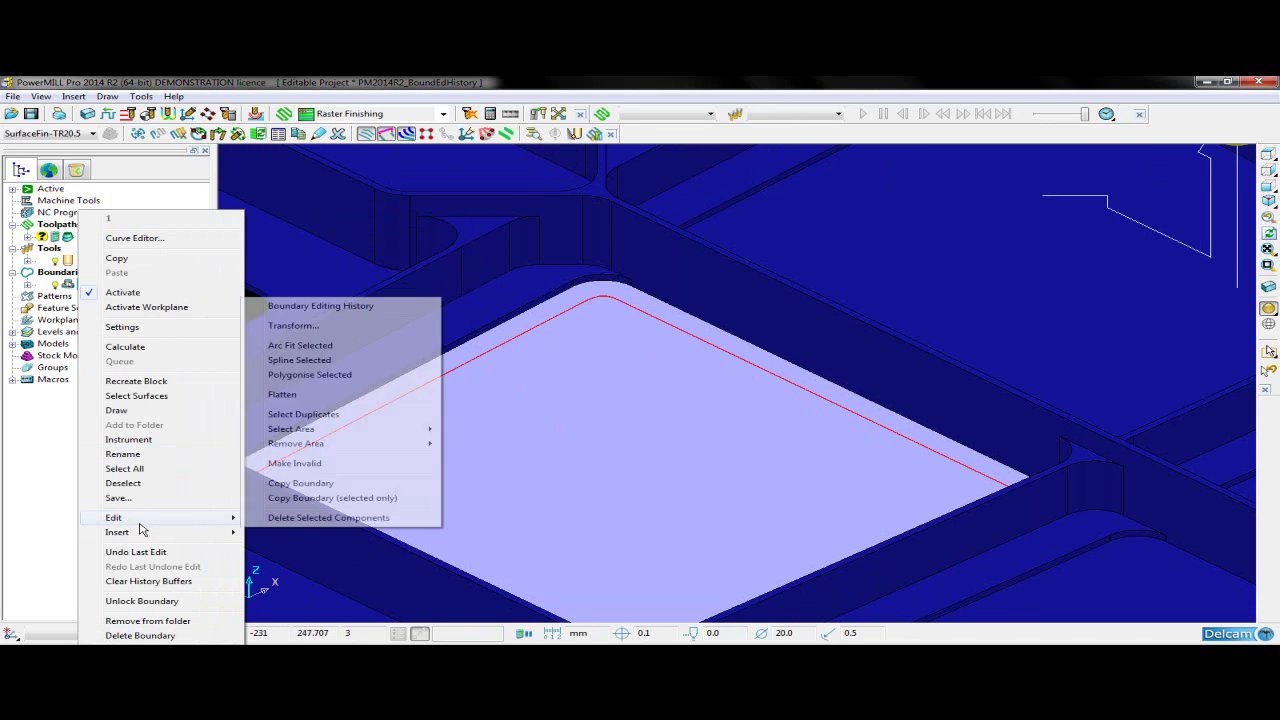
{"action": "left_click", "coordinate": [295, 326]}
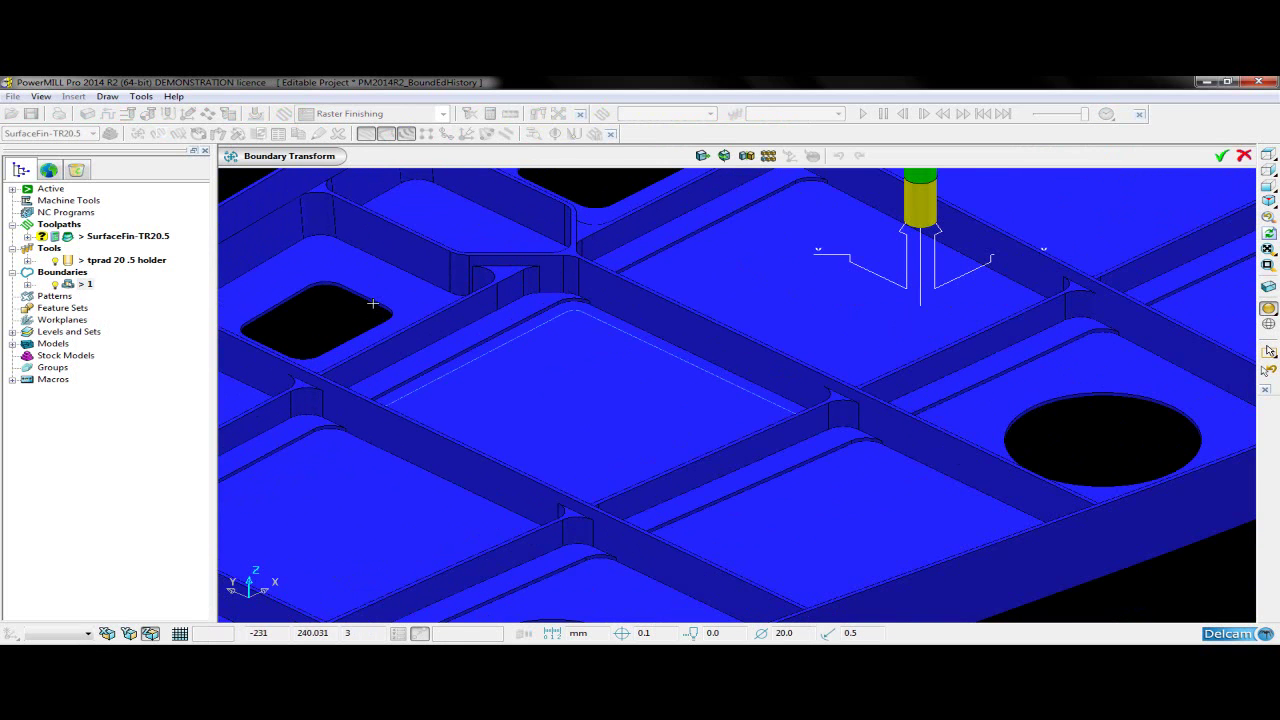
{"action": "left_click", "coordinate": [702, 156]}
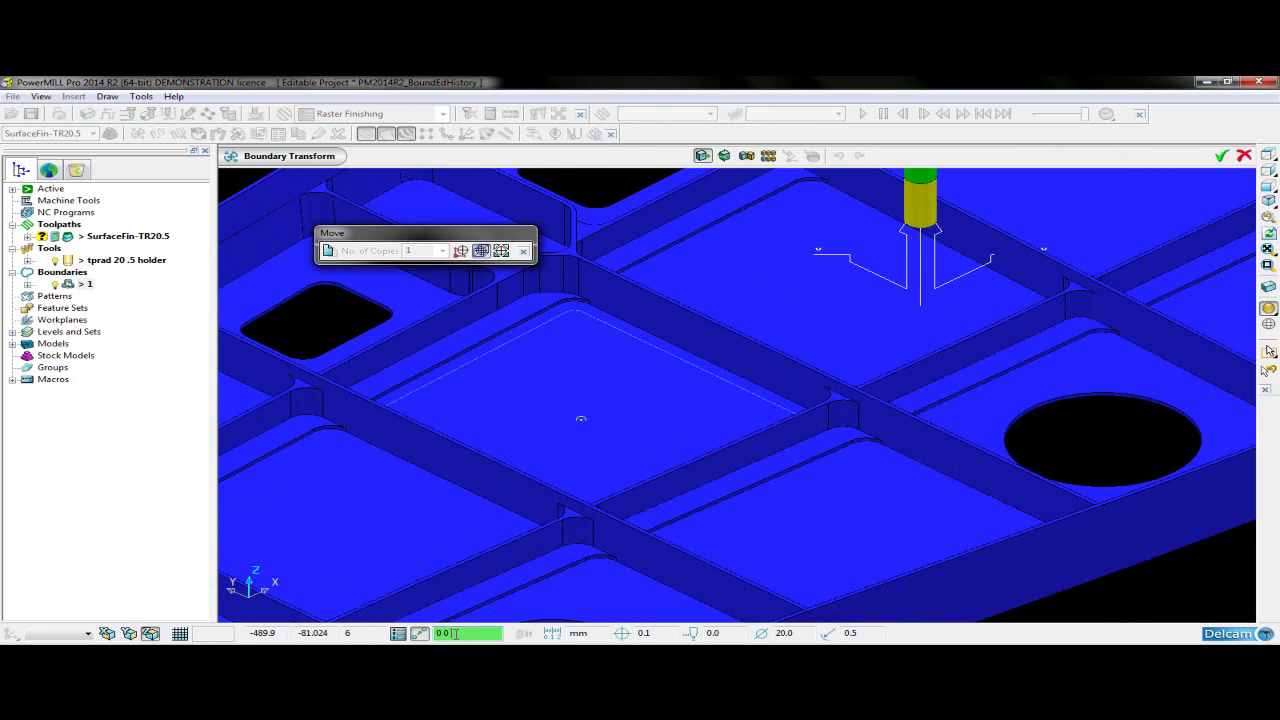
{"action": "left_click_drag", "start_coordinate": [580, 418], "coordinate": [580, 386]}
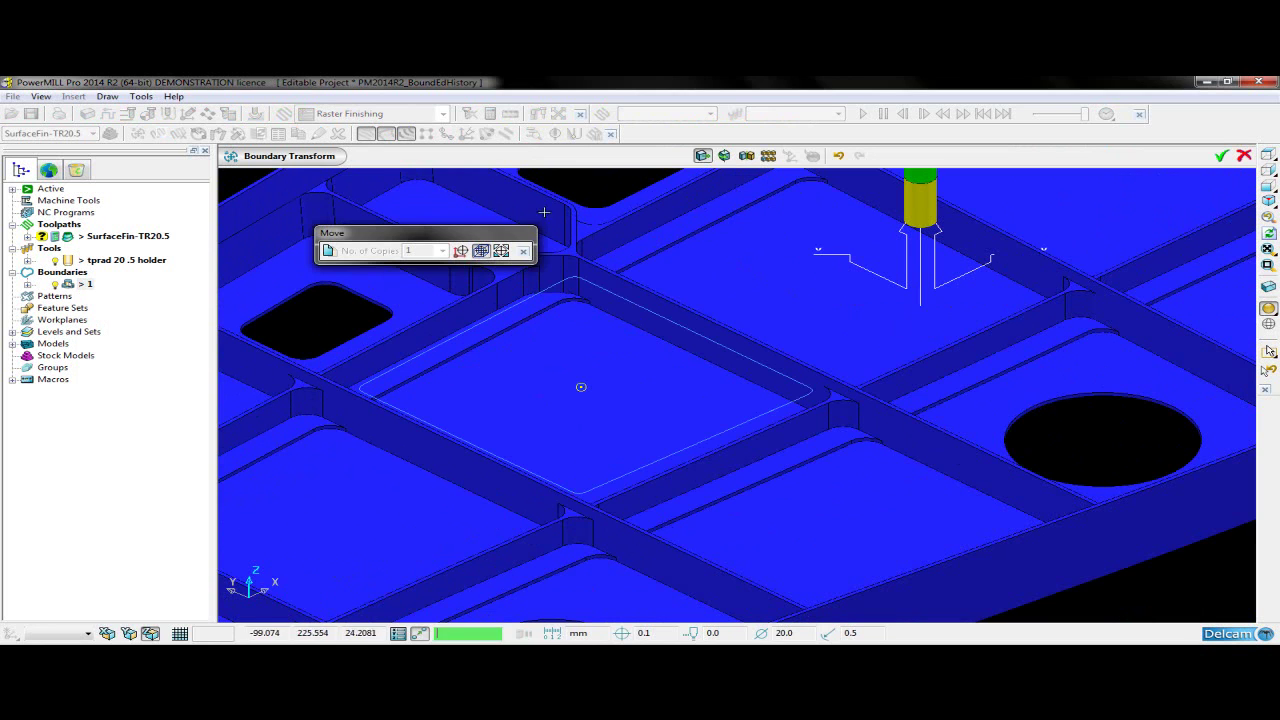
{"action": "left_click", "coordinate": [523, 251]}
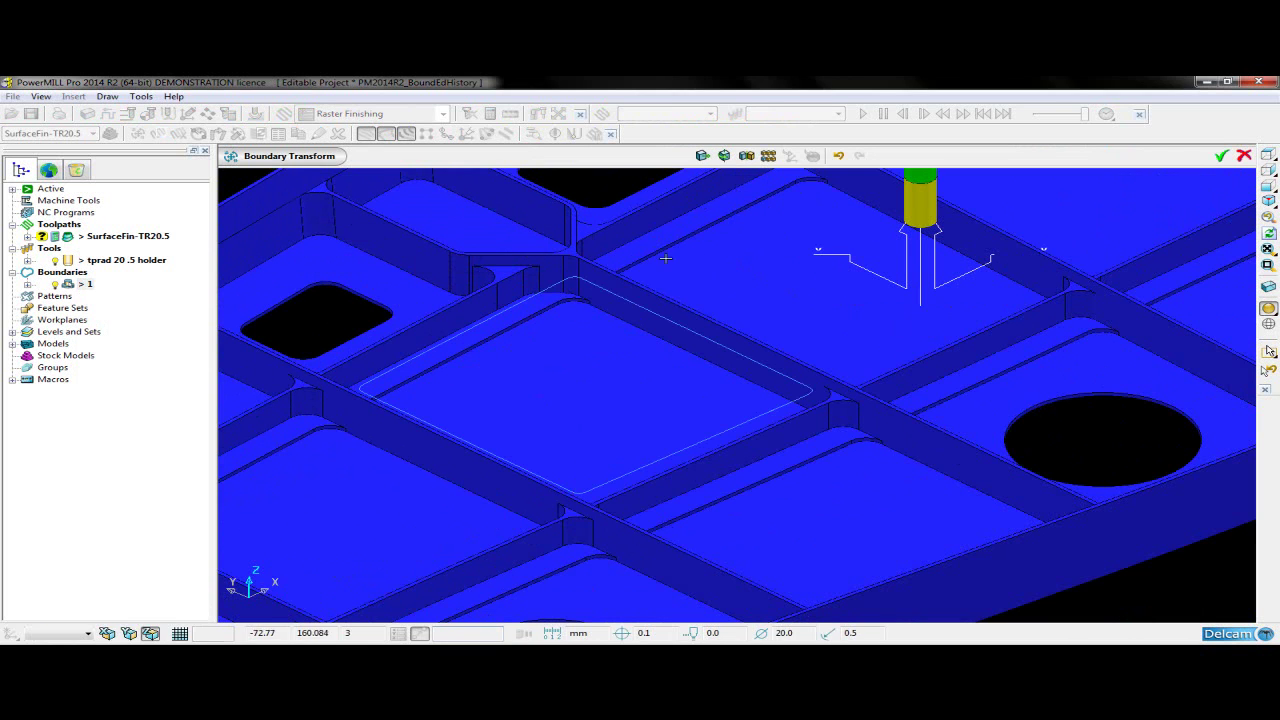
{"action": "left_click", "coordinate": [1221, 156]}
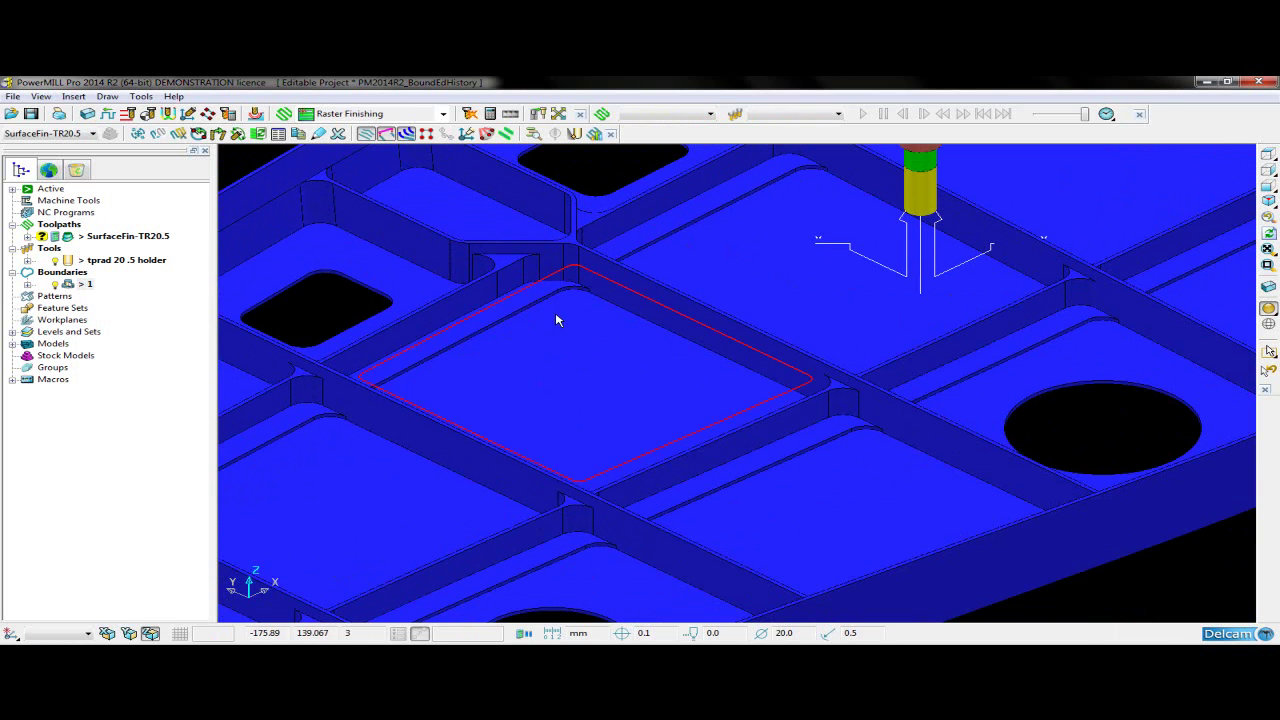
Delete the second Spline edit from boundary 1's editing history
{"action": "scroll", "coordinate": [686, 346], "scroll_direction": "down", "scroll_amount": 2}
{"action": "scroll", "coordinate": [1018, 392], "scroll_direction": "up", "scroll_amount": 2}
{"action": "scroll", "coordinate": [1180, 418], "scroll_direction": "up", "scroll_amount": 1}
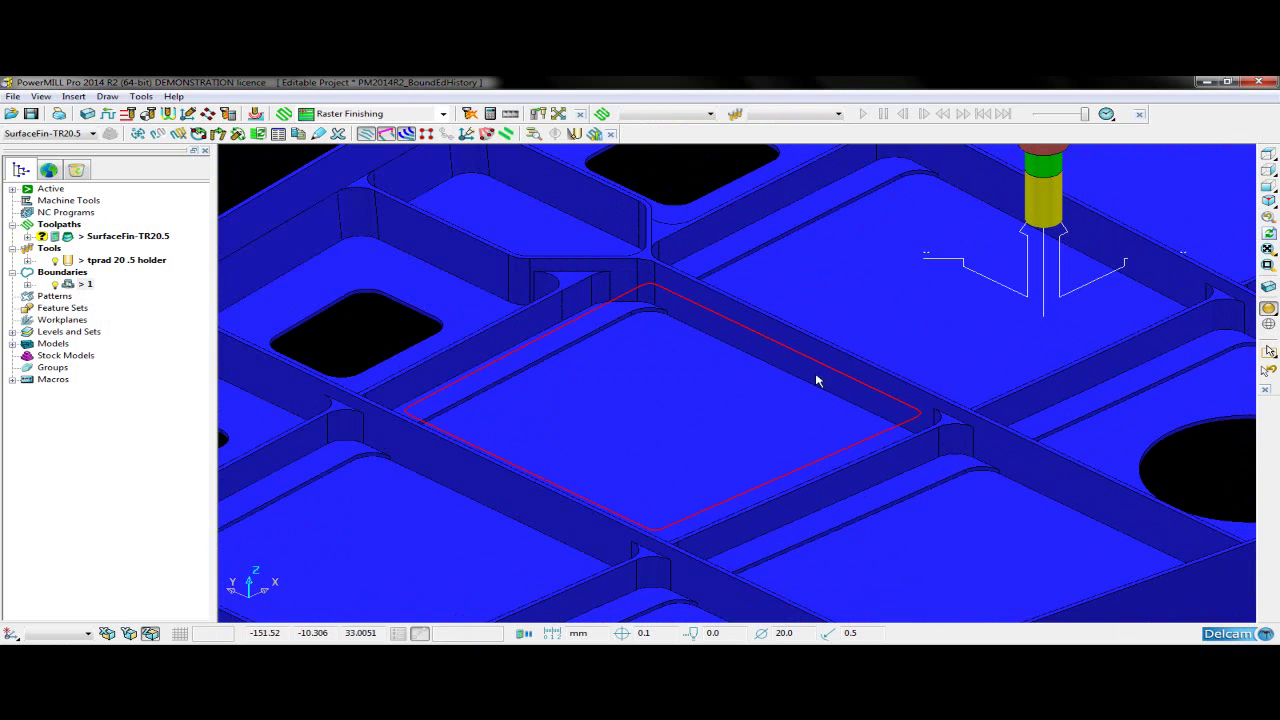
{"action": "right_click", "coordinate": [86, 285]}
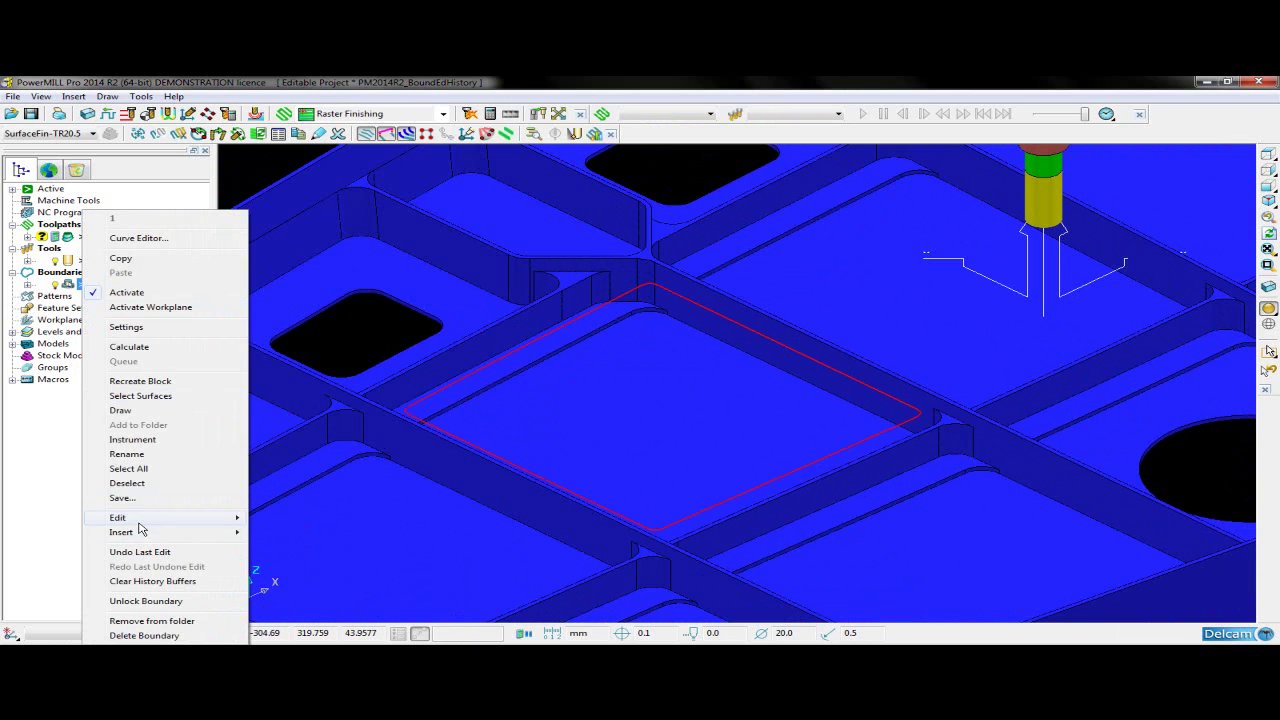
{"action": "mouse_move", "coordinate": [137, 519]}
{"action": "left_click", "coordinate": [372, 302]}
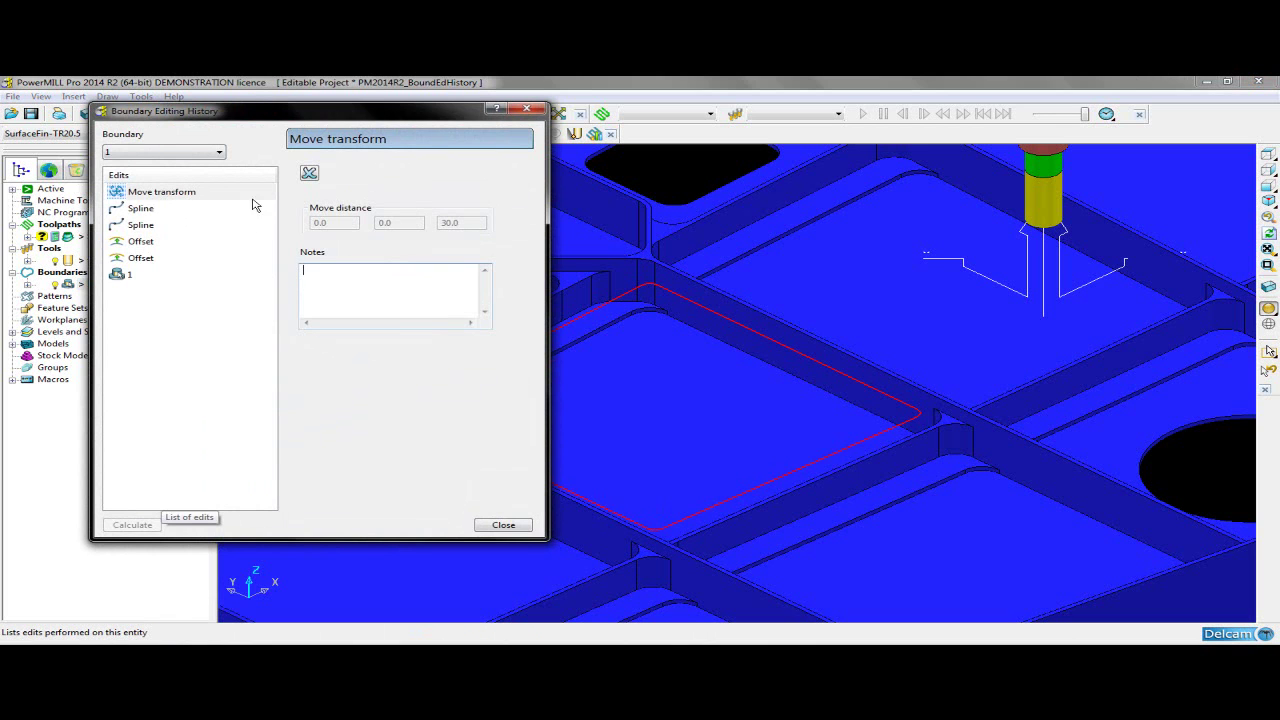
{"action": "left_click", "coordinate": [160, 228]}
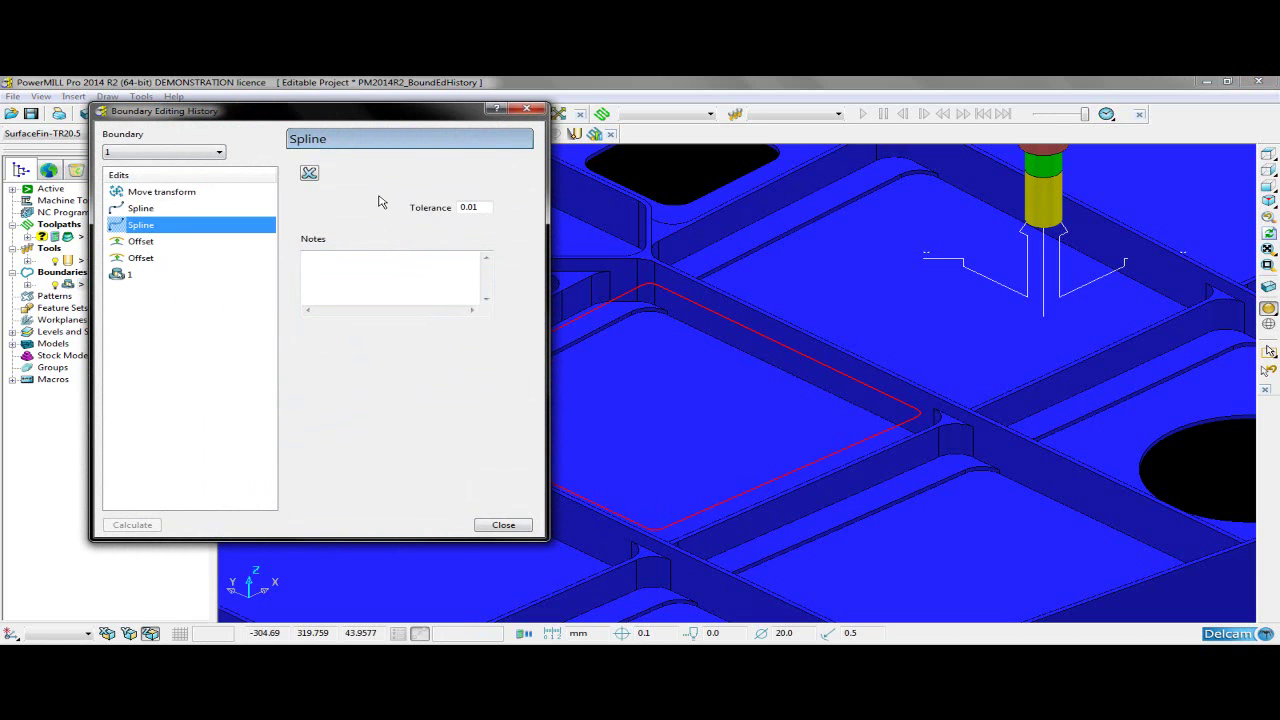
{"action": "left_click", "coordinate": [310, 176]}
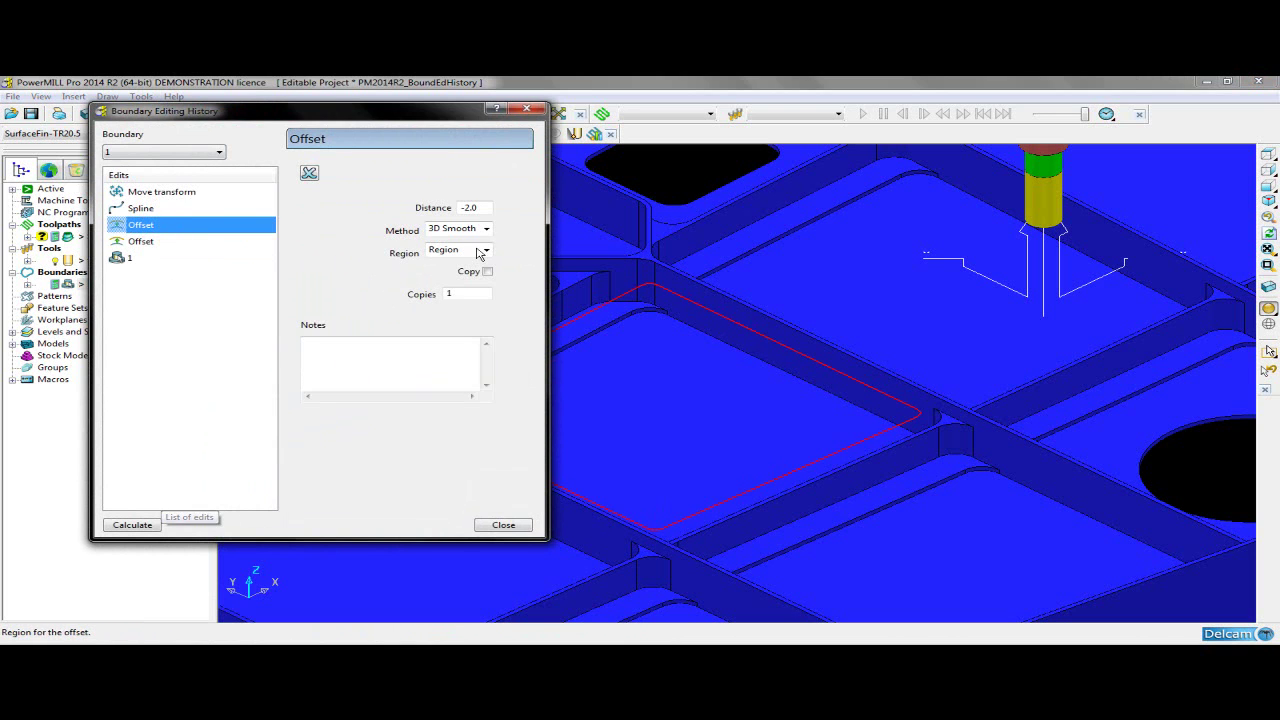
Set the history's offset to -3.0 and Move Z to 20.0, then recalculate and close
{"action": "left_click_drag", "start_coordinate": [483, 208], "coordinate": [449, 208]}
{"action": "type", "text": "-3"}
{"action": "key", "text": "Return"}
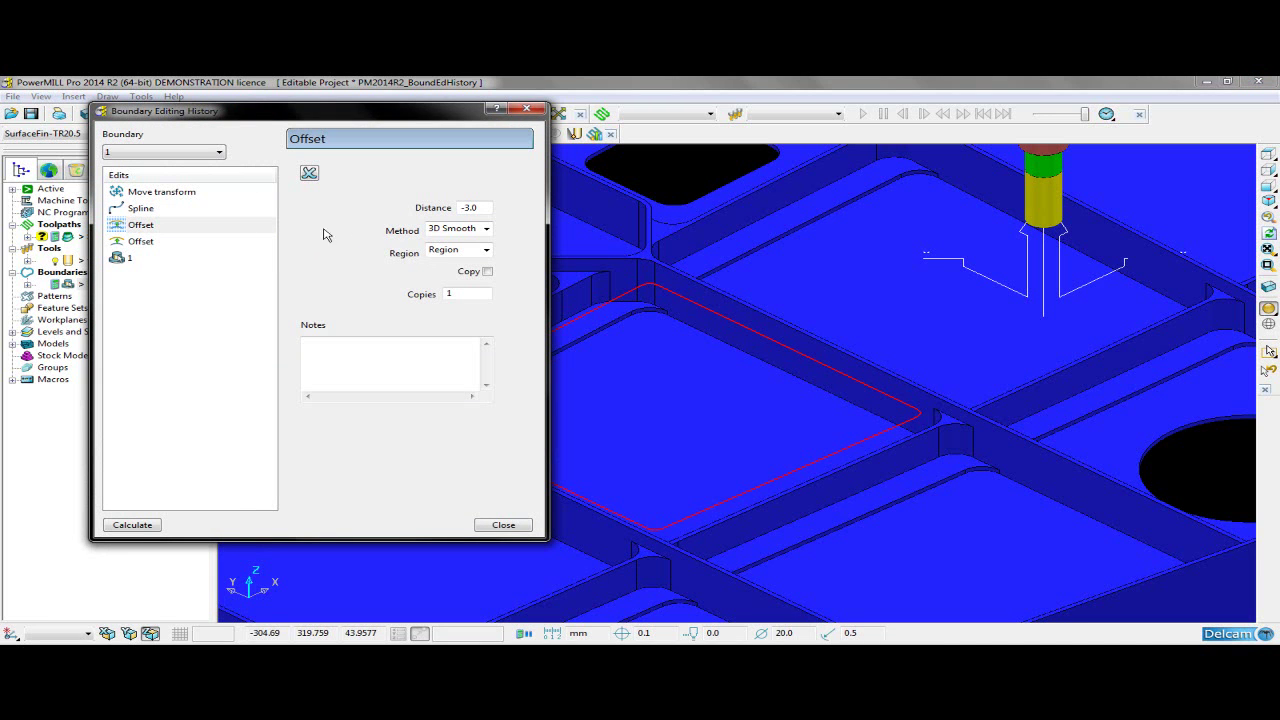
{"action": "left_click", "coordinate": [156, 194]}
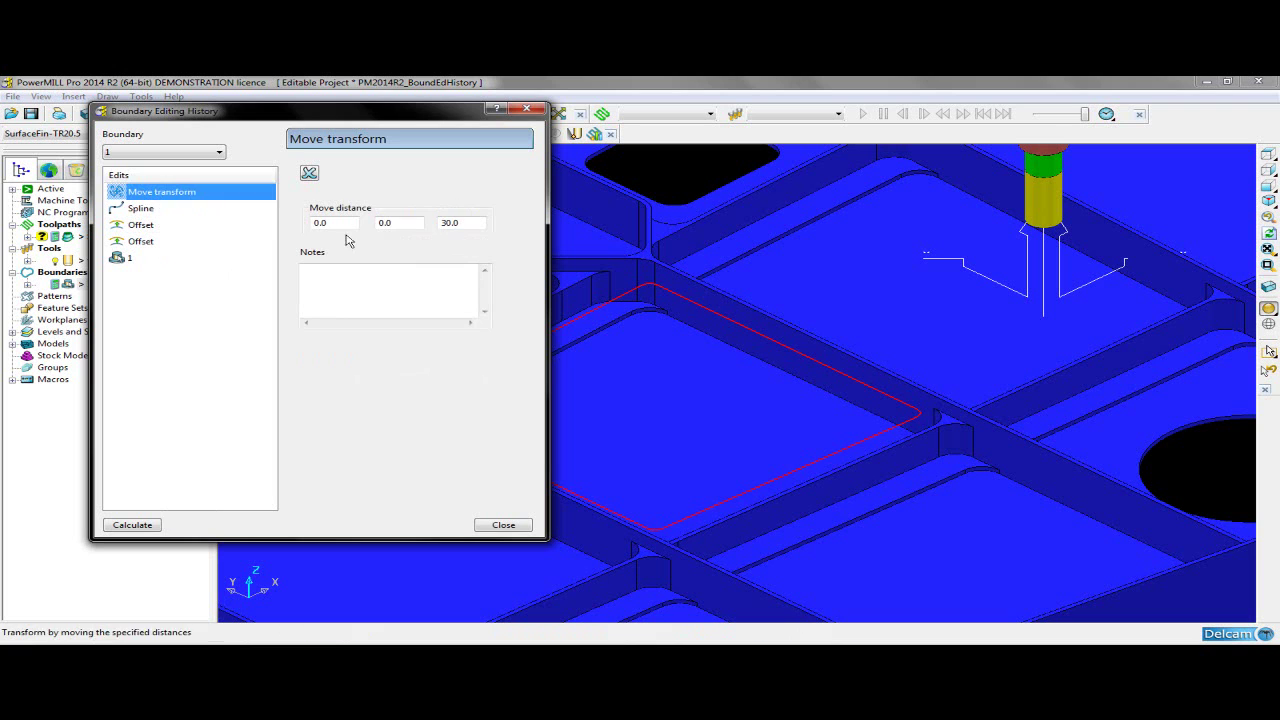
{"action": "double_click", "coordinate": [450, 222]}
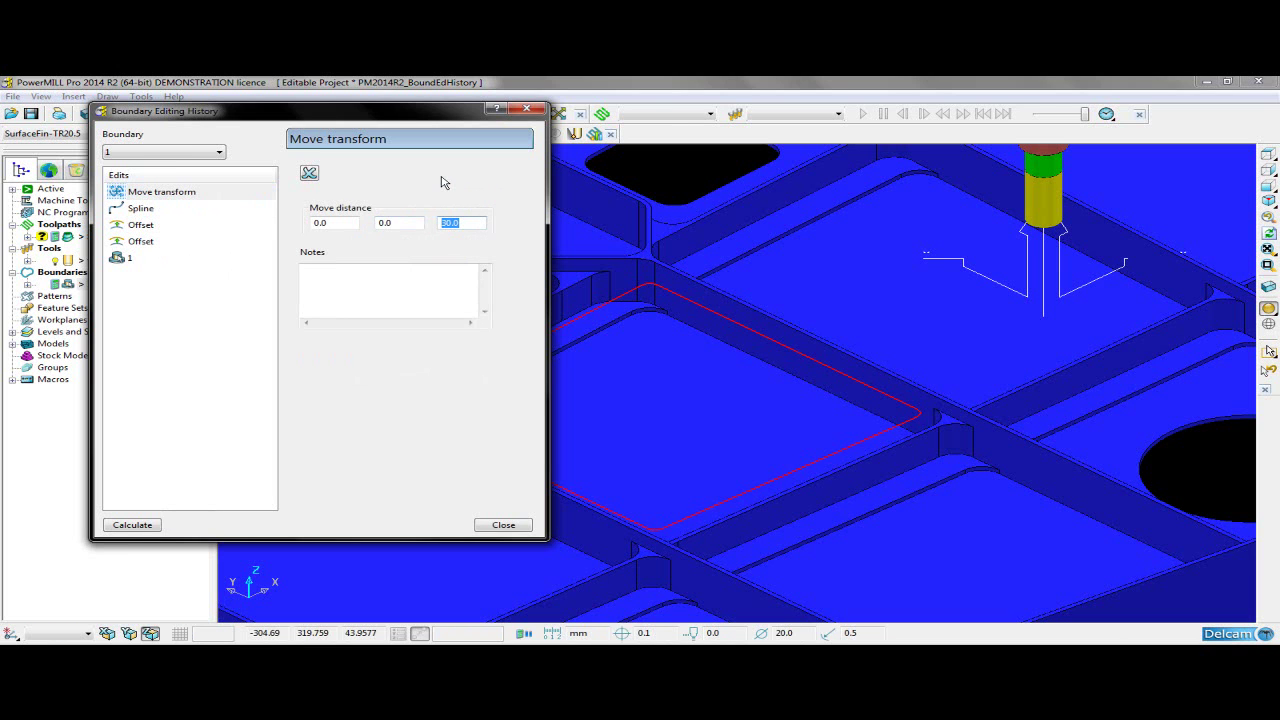
{"action": "type", "text": "20"}
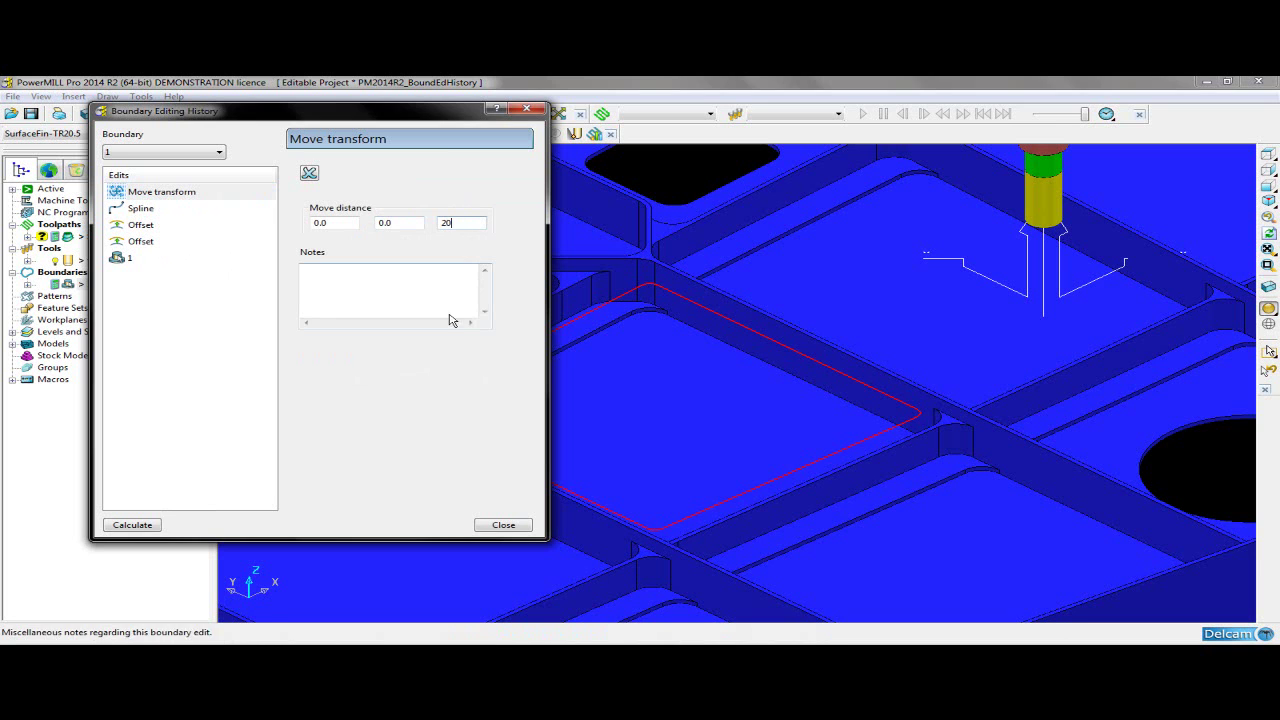
{"action": "left_click", "coordinate": [660, 392]}
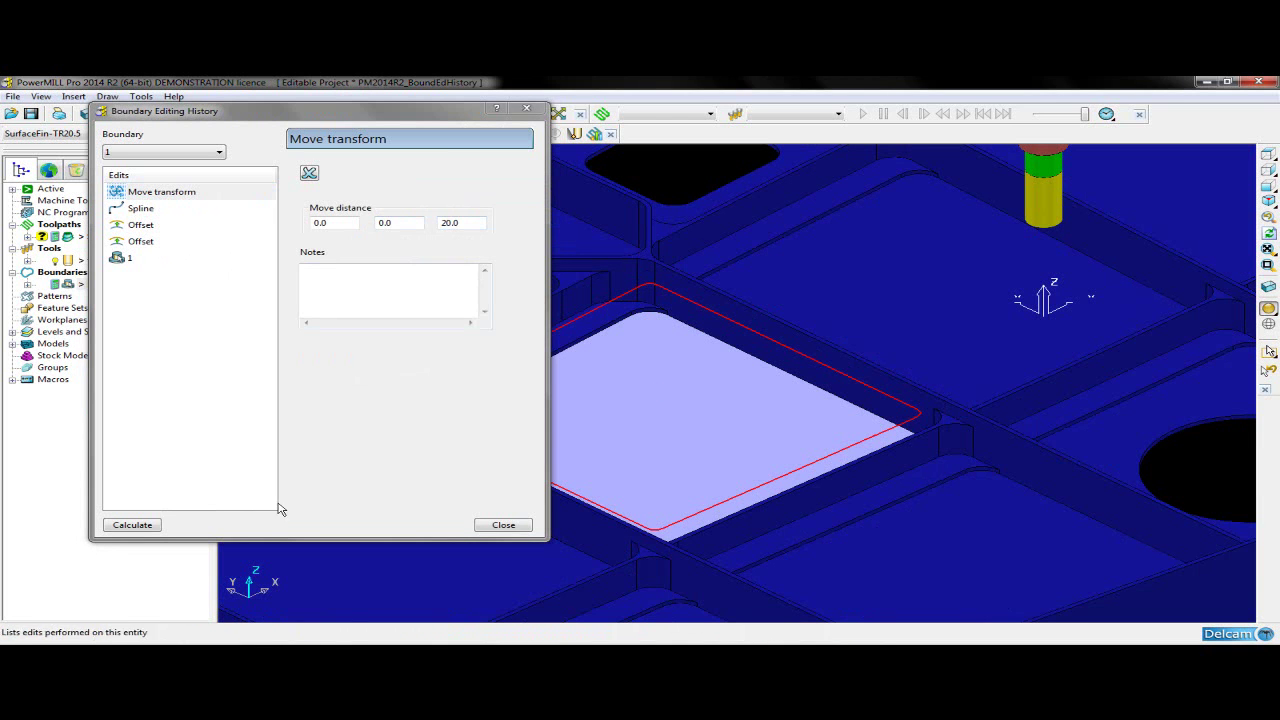
{"action": "left_click", "coordinate": [130, 525]}
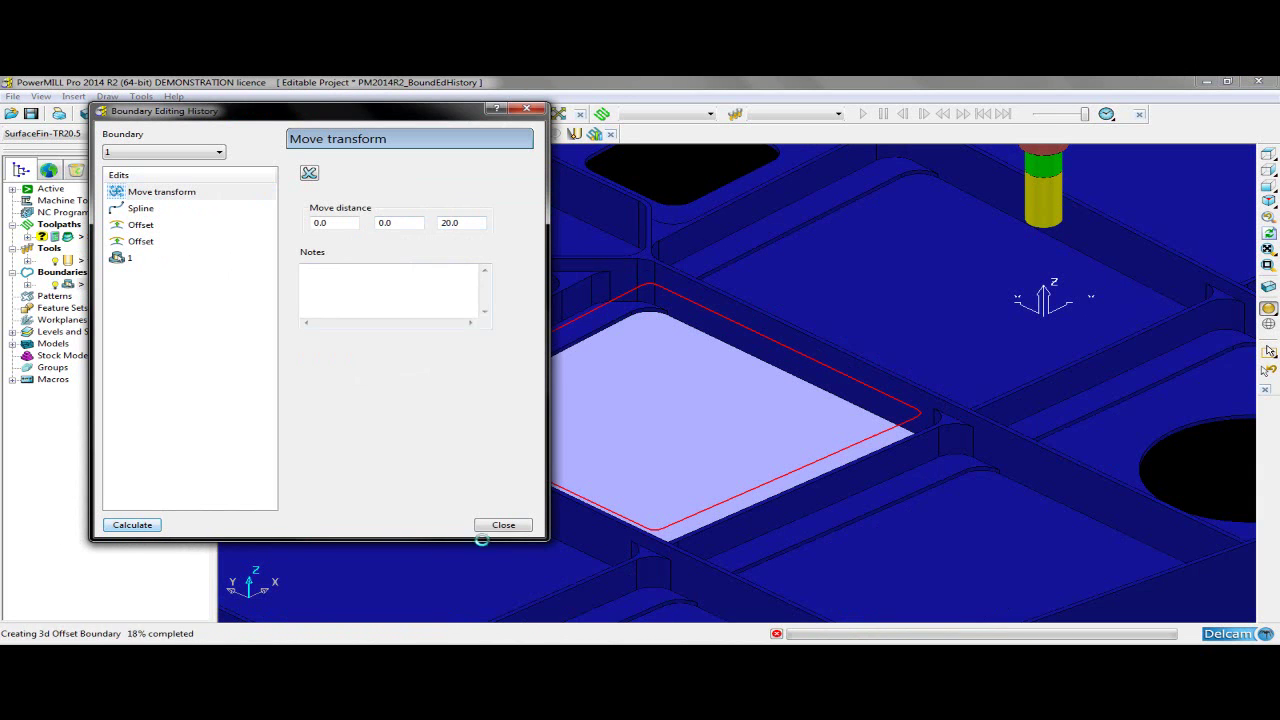
{"action": "left_click", "coordinate": [497, 525]}
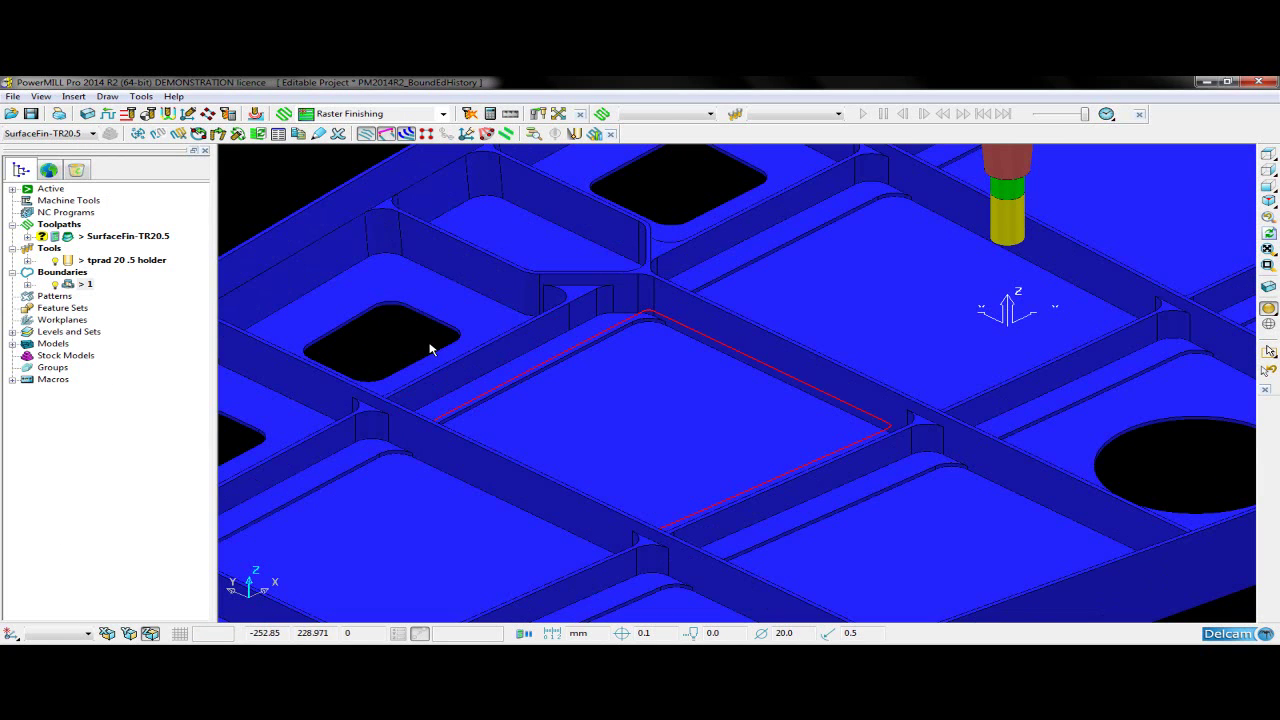
Limit the SurfaceFin-TR20.5 toolpath to boundary 1 and recalculate it
{"action": "right_click", "coordinate": [88, 238]}
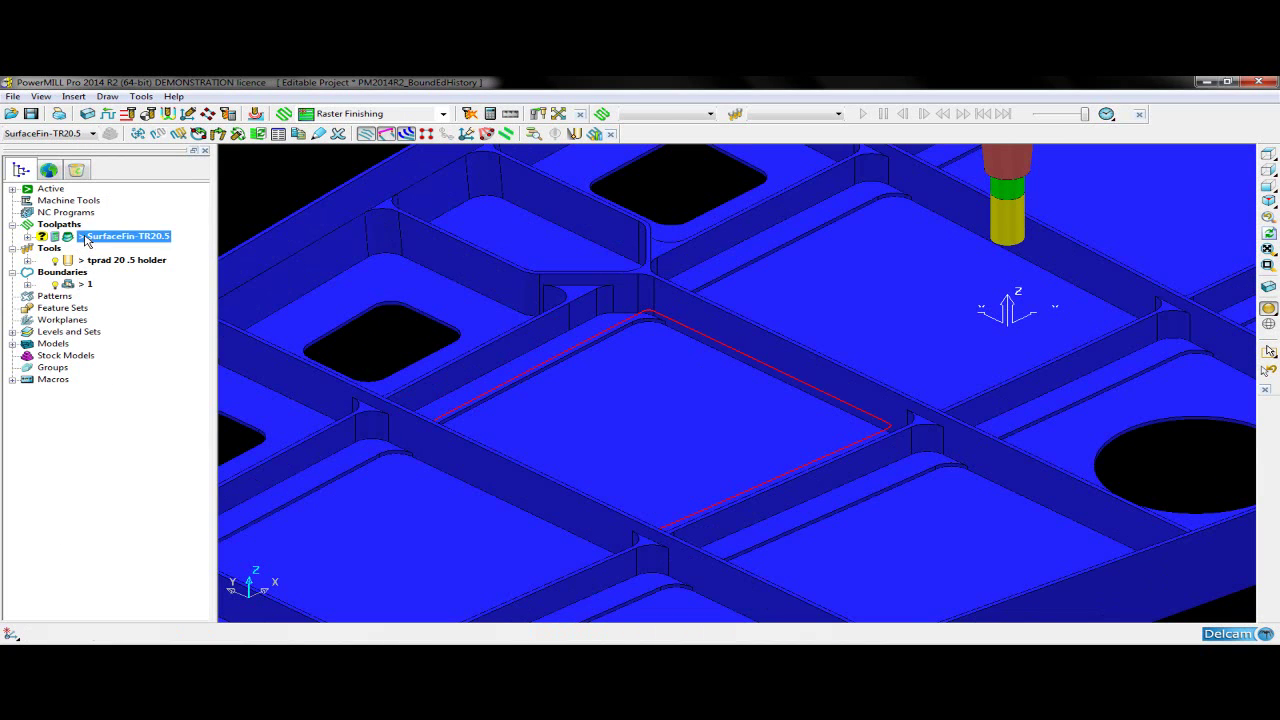
{"action": "left_click", "coordinate": [122, 233]}
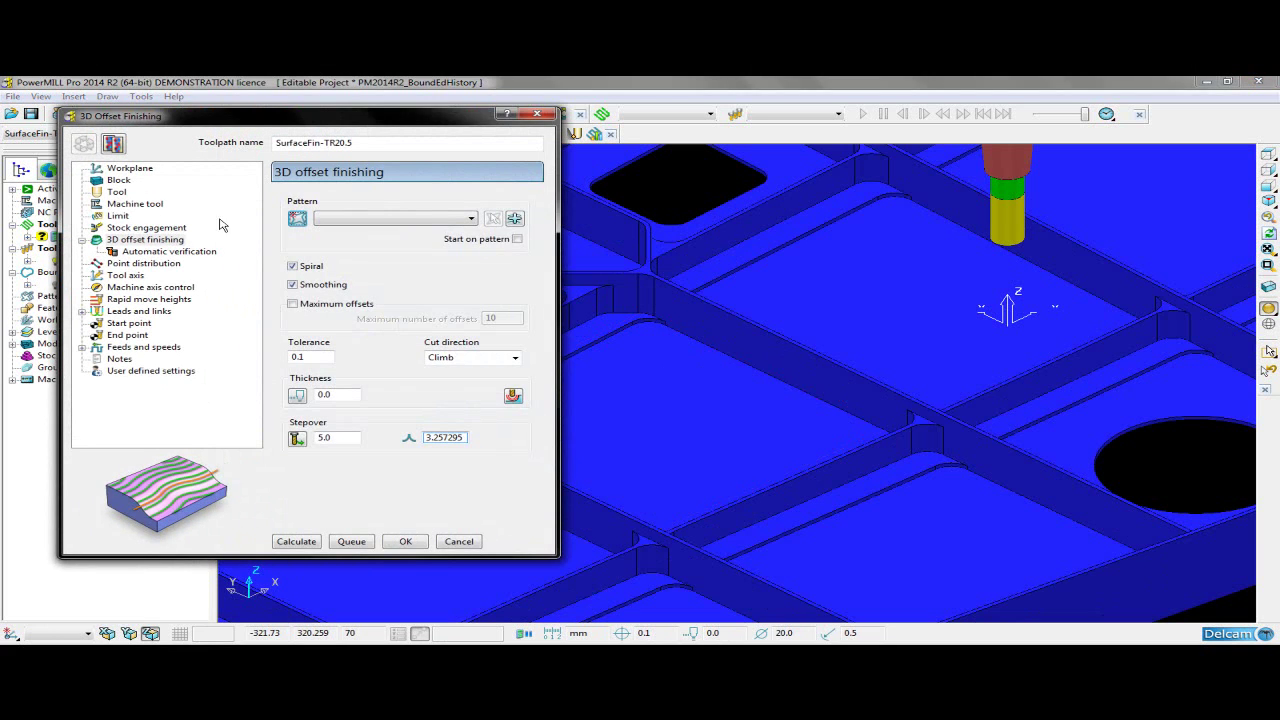
{"action": "left_click", "coordinate": [118, 216]}
{"action": "left_click", "coordinate": [345, 229]}
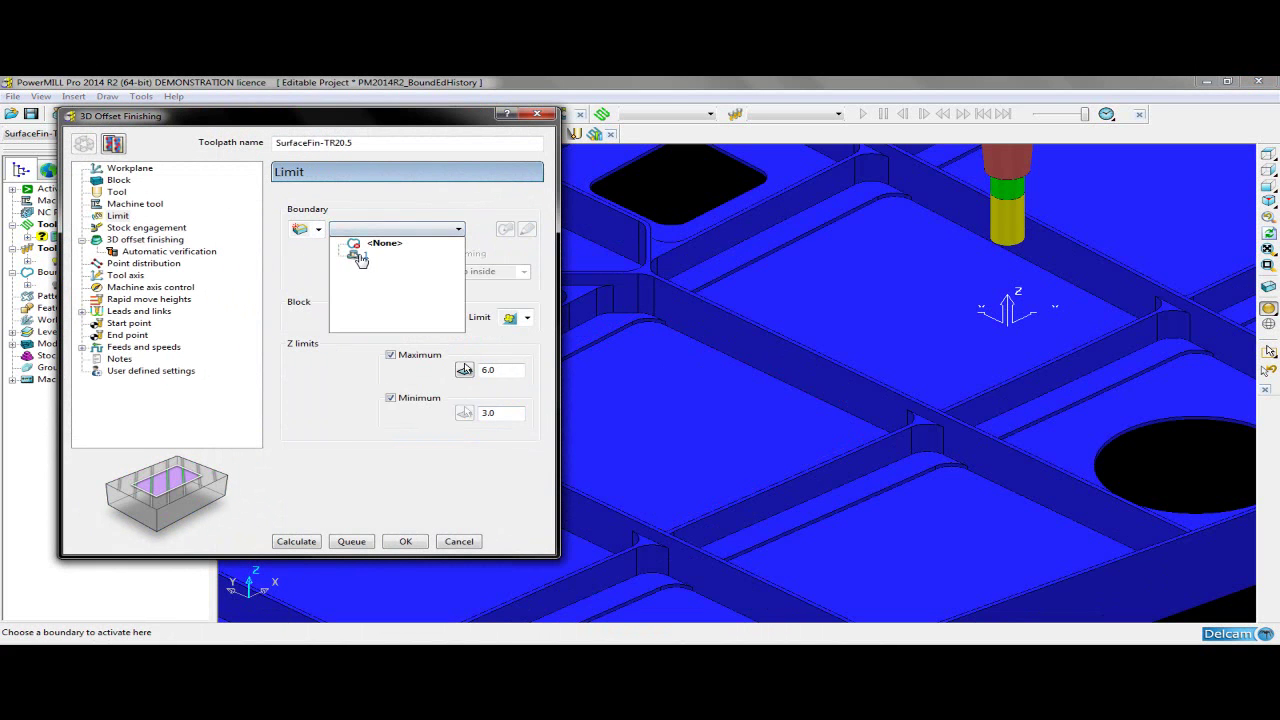
{"action": "left_click", "coordinate": [360, 246]}
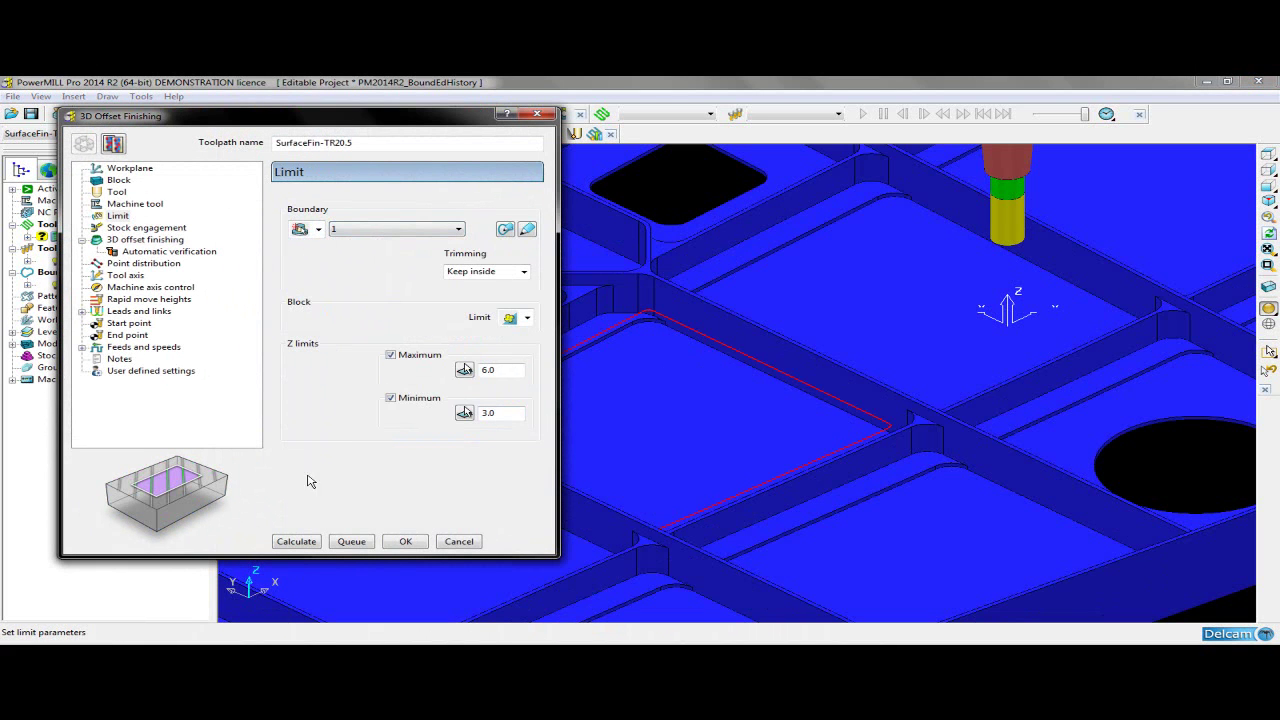
{"action": "left_click", "coordinate": [296, 541]}
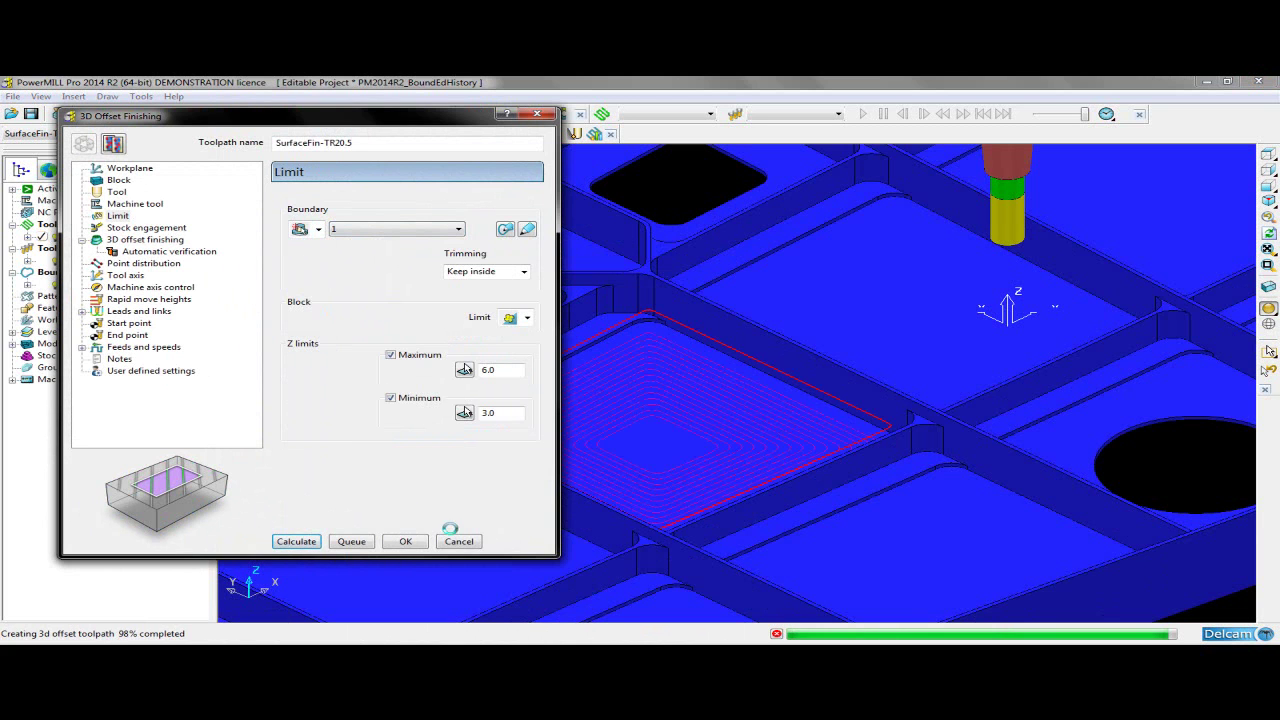
{"action": "left_click", "coordinate": [459, 541]}
{"action": "scroll", "coordinate": [714, 461], "scroll_direction": "down", "scroll_amount": 6}
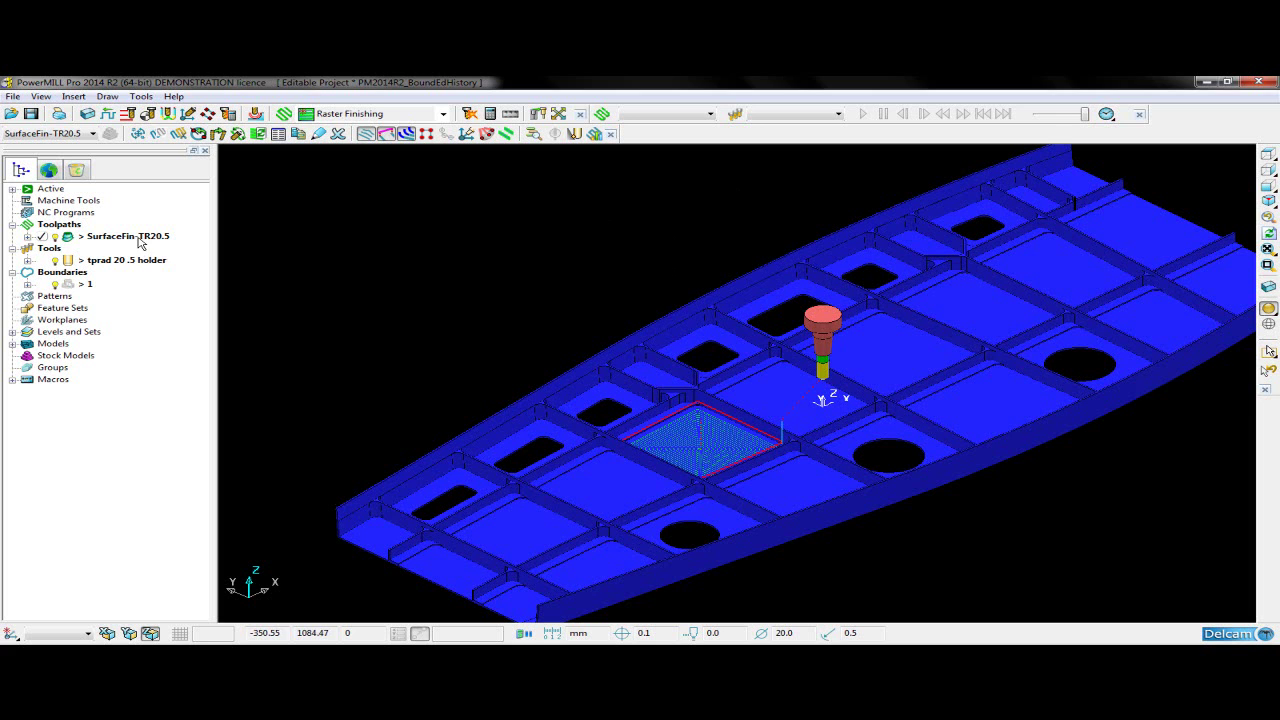
Save the SurfaceFin-TR20.5 toolpath as a template file named Mirror
{"action": "scroll", "coordinate": [805, 470], "scroll_direction": "up", "scroll_amount": 1}
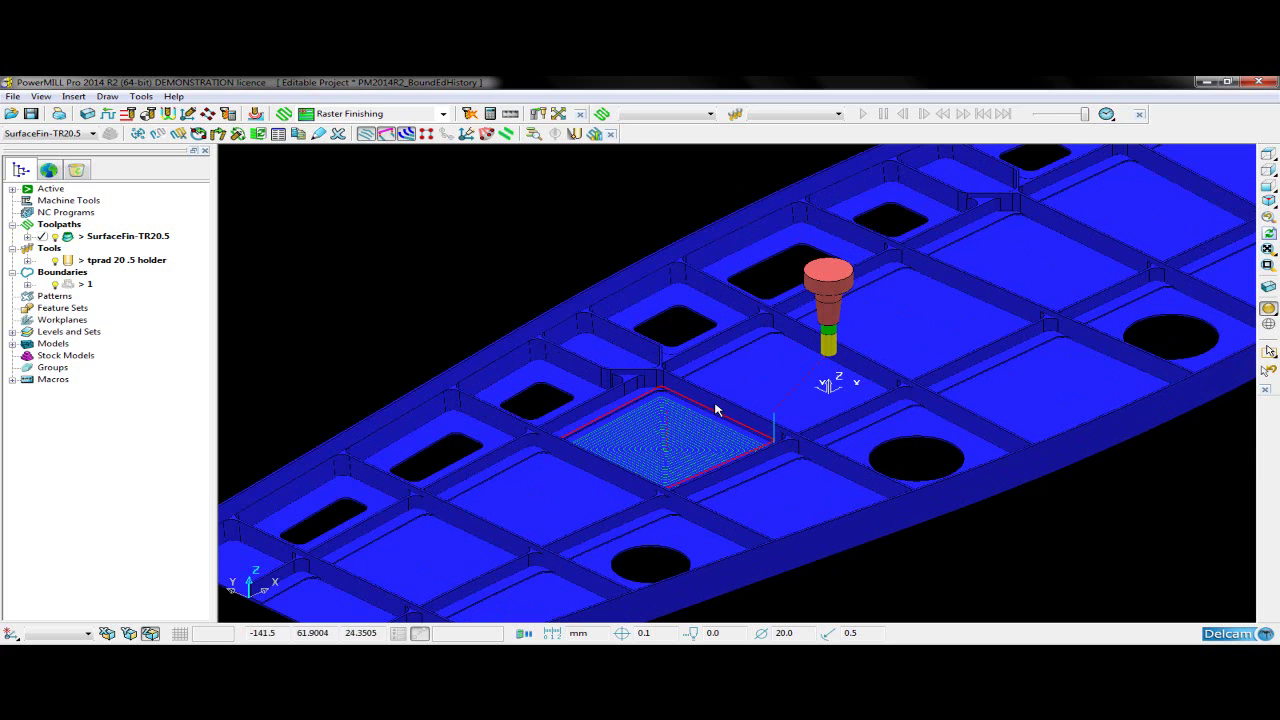
{"action": "right_click", "coordinate": [128, 236]}
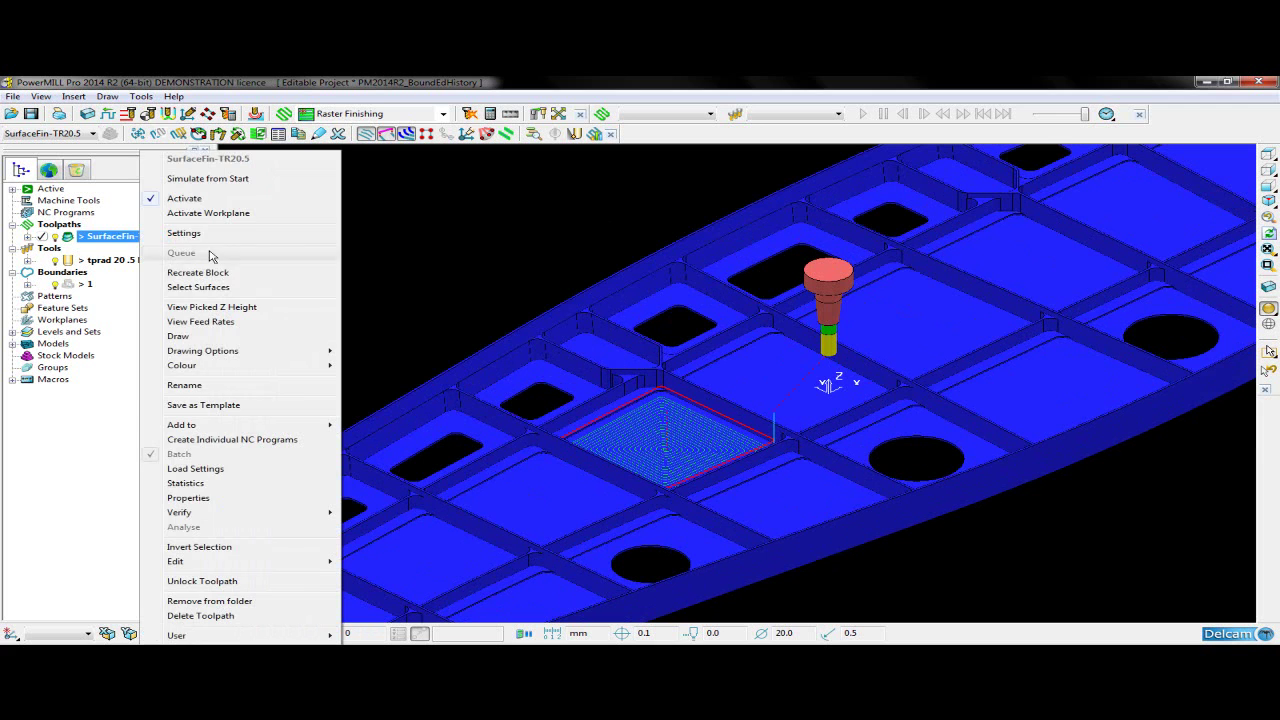
{"action": "left_click", "coordinate": [212, 408]}
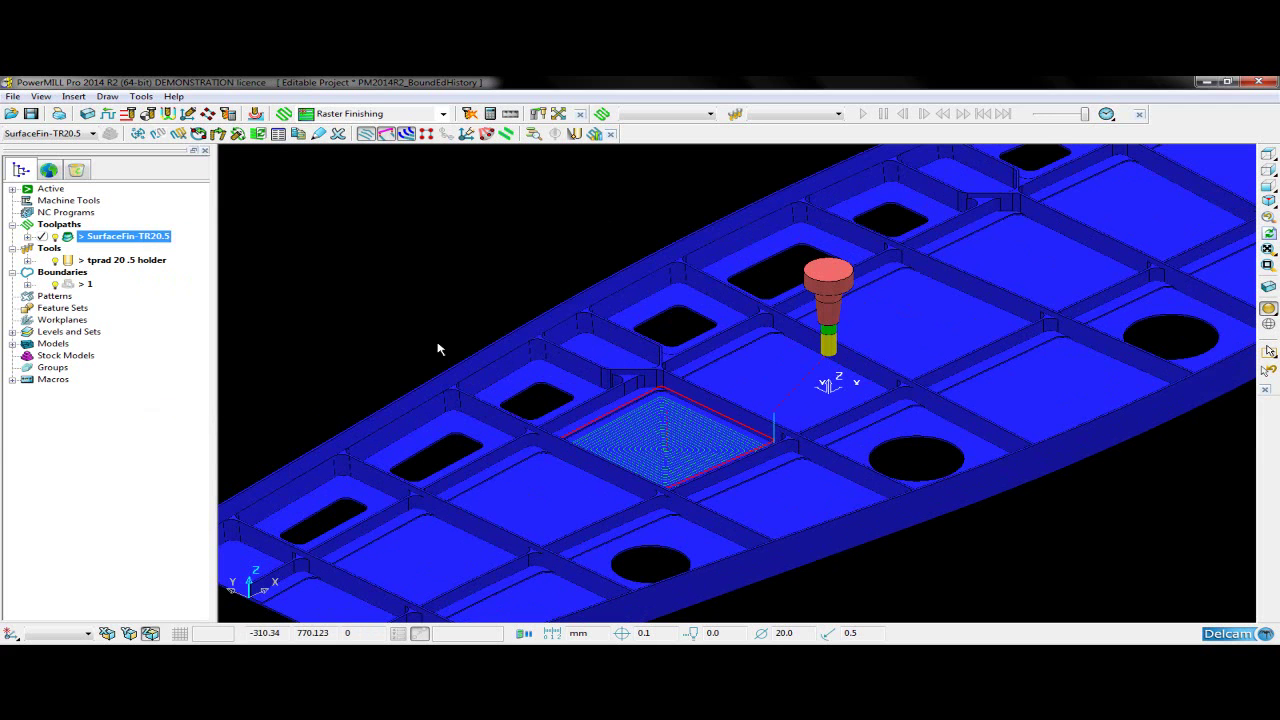
{"action": "left_click", "coordinate": [106, 428]}
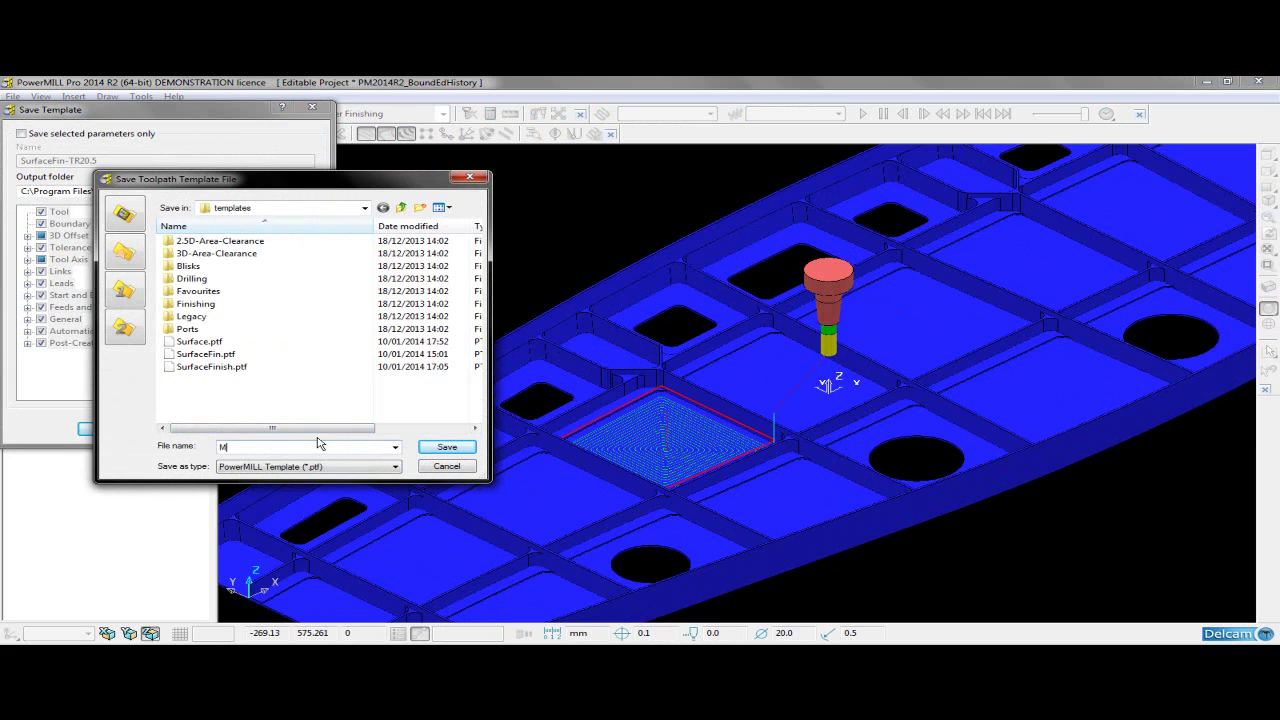
{"action": "key", "text": "Return"}
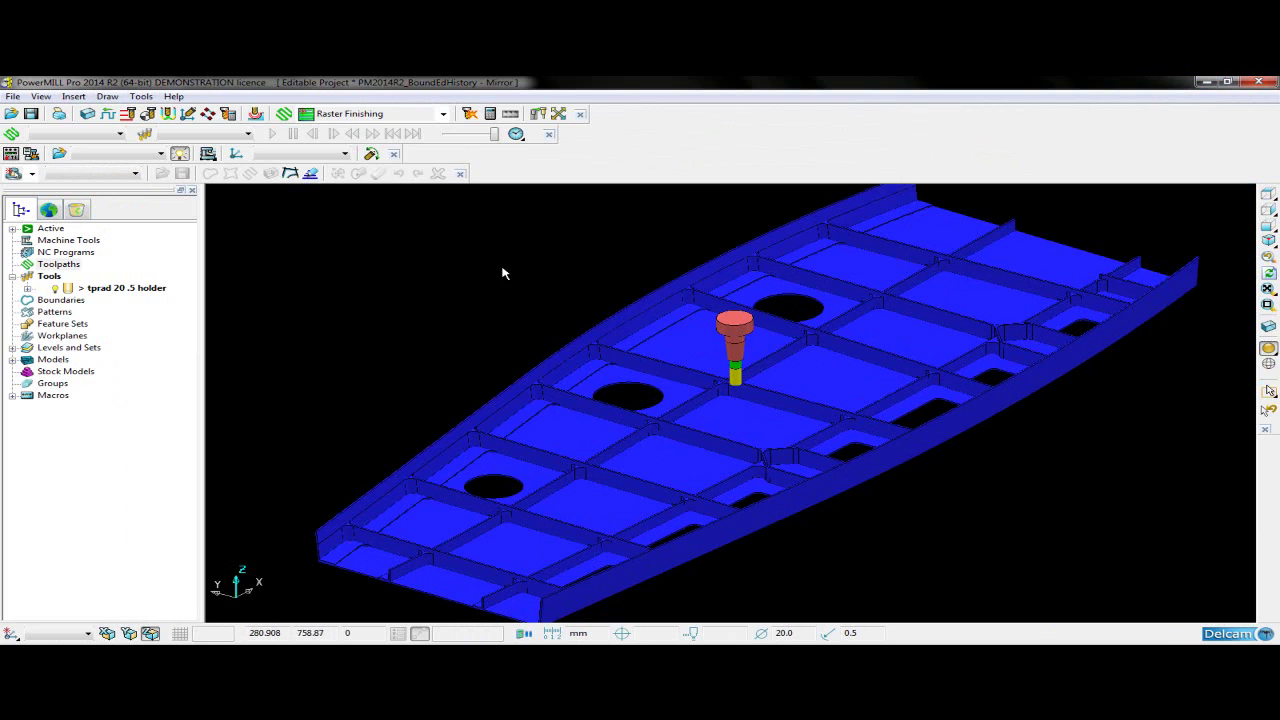
Select the four adjacent pocket floor faces of the mirrored part
{"action": "left_click", "coordinate": [878, 336]}
{"action": "left_click", "coordinate": [823, 377], "text": "shift"}
{"action": "left_click", "coordinate": [762, 410], "text": "shift"}
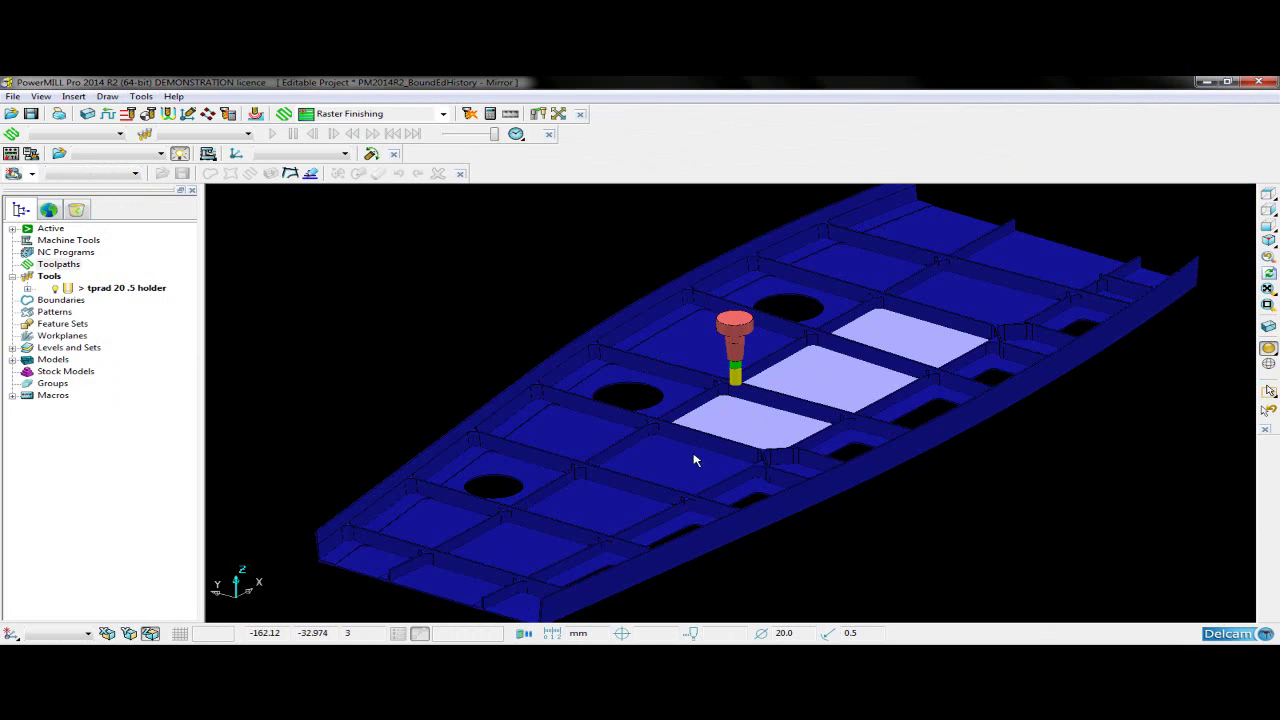
{"action": "left_click", "coordinate": [694, 457], "text": "shift"}
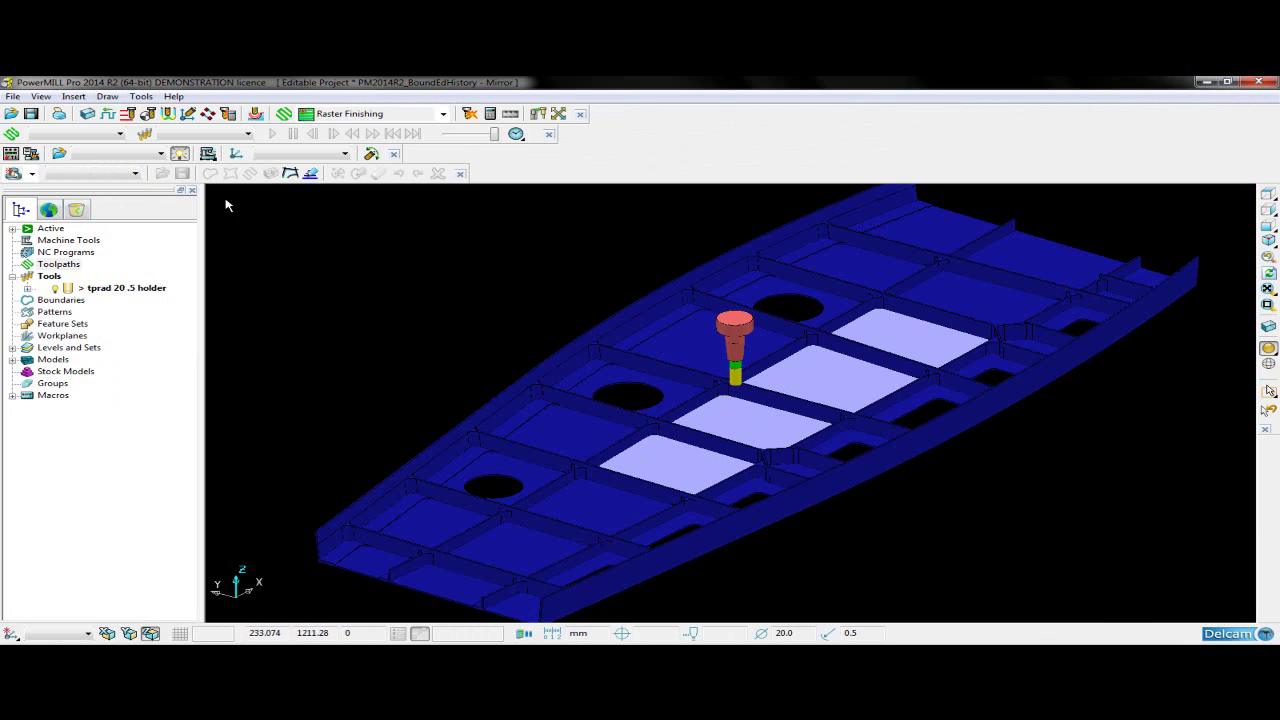
Load the Mirror template strategy and calculate toolpath 1 on the selected floors
{"action": "left_click", "coordinate": [279, 115]}
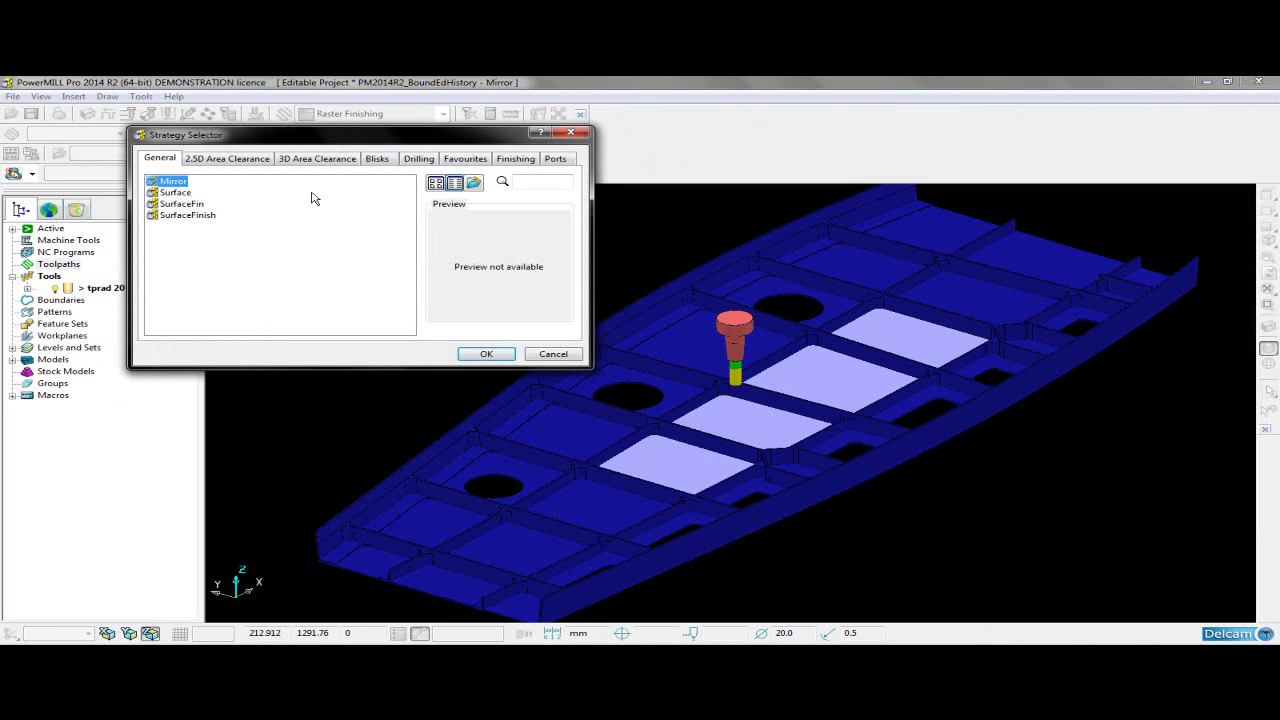
{"action": "double_click", "coordinate": [186, 186]}
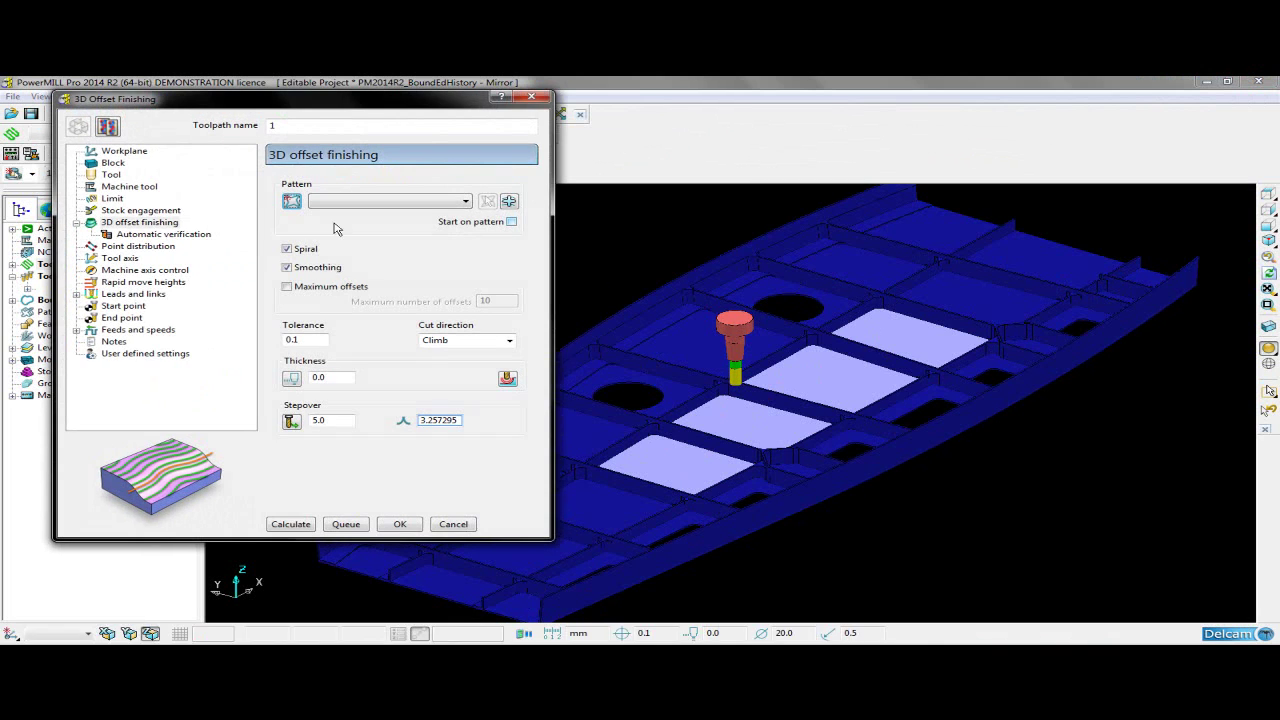
{"action": "left_click", "coordinate": [290, 523]}
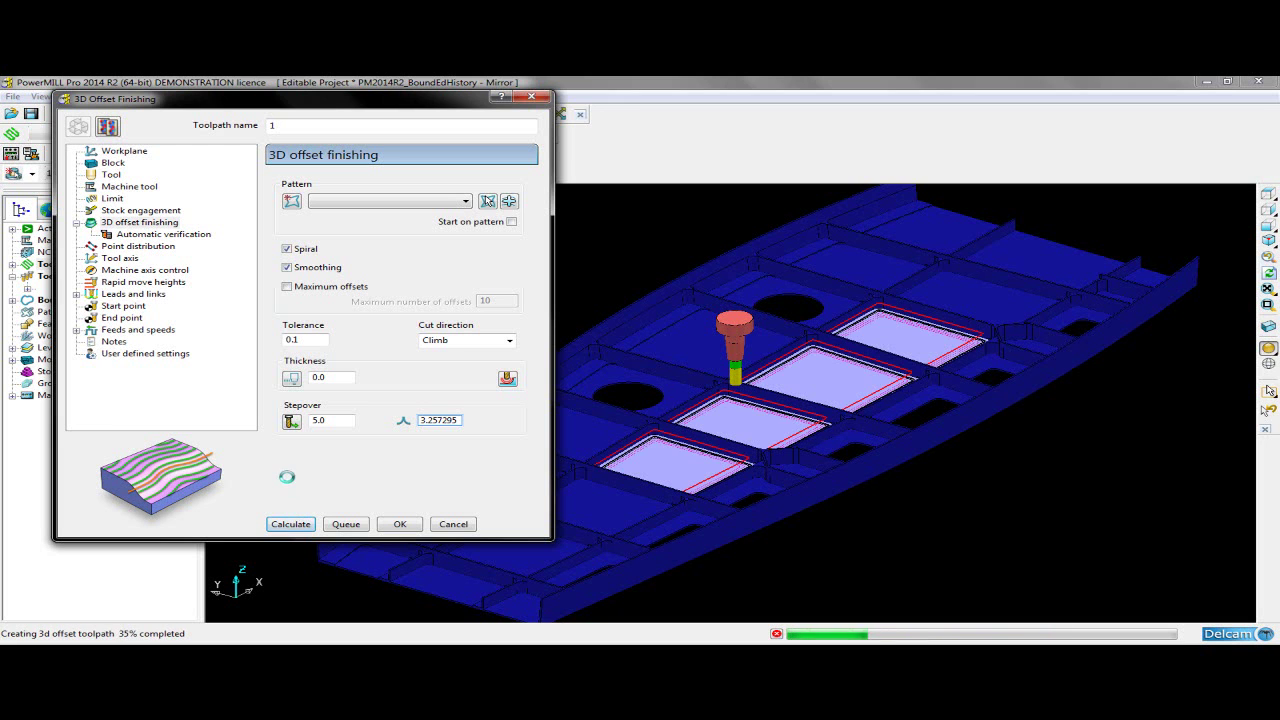
{"action": "left_click", "coordinate": [402, 524]}
{"action": "scroll", "coordinate": [767, 448], "scroll_direction": "up", "scroll_amount": 3}
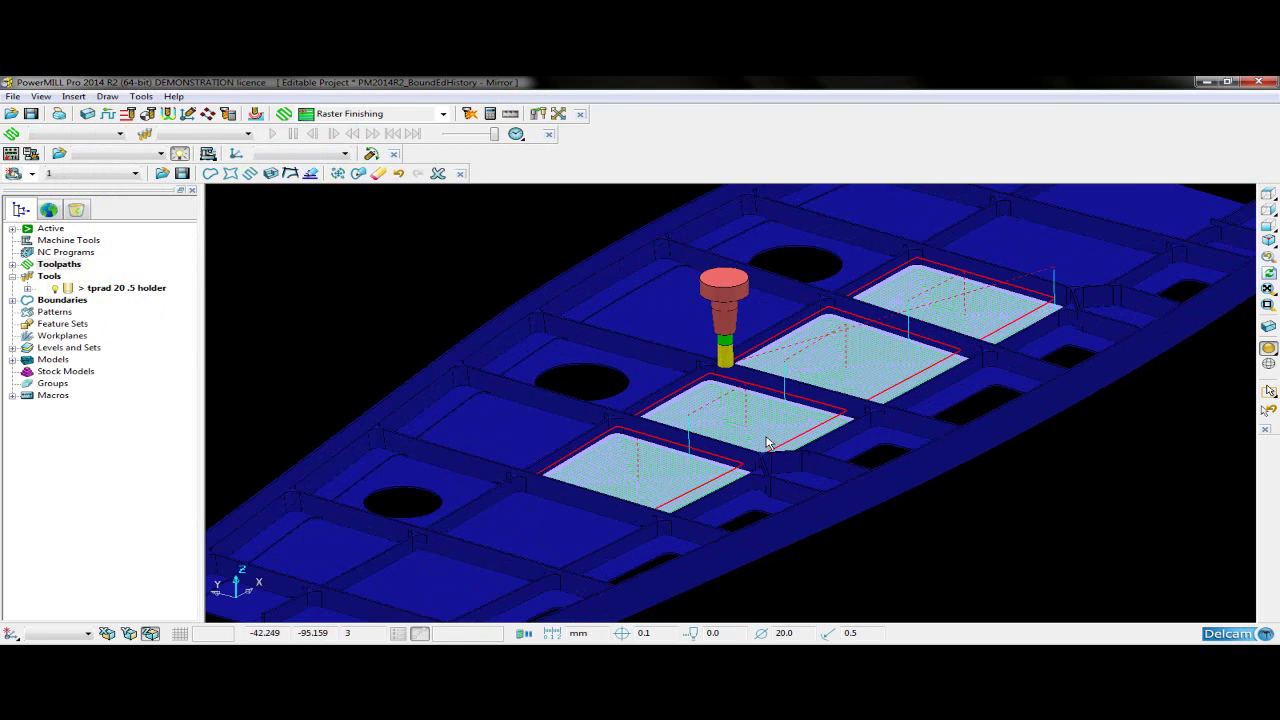
Open boundary 1's Boundary Editing History and view its Spline edit's 0.1 tolerance
{"action": "left_click", "coordinate": [12, 300]}
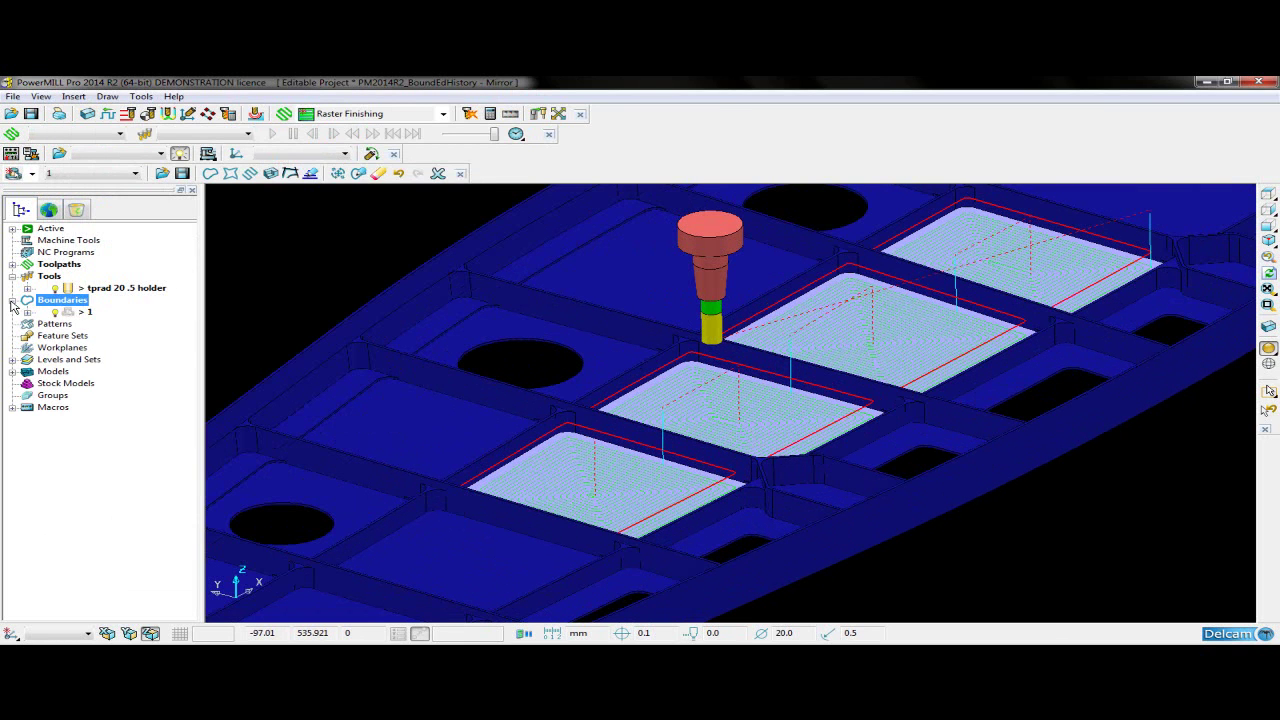
{"action": "right_click", "coordinate": [85, 314]}
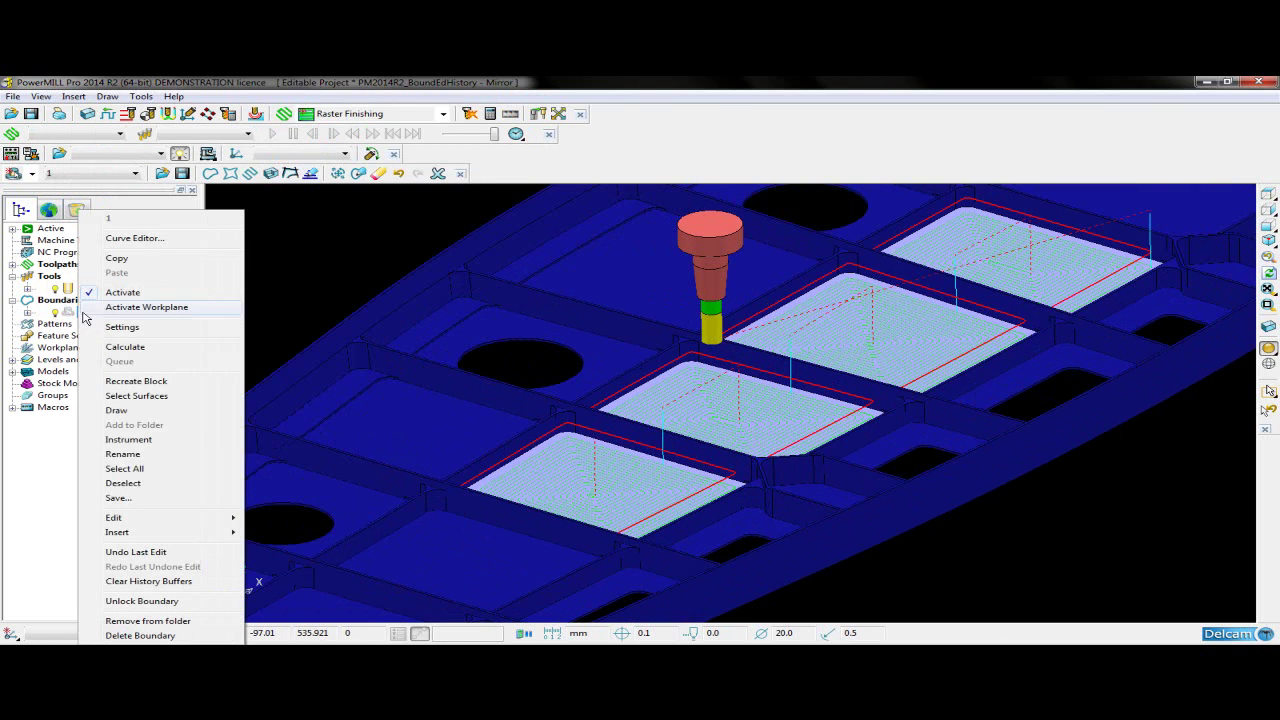
{"action": "left_click", "coordinate": [137, 522]}
{"action": "left_click", "coordinate": [296, 310]}
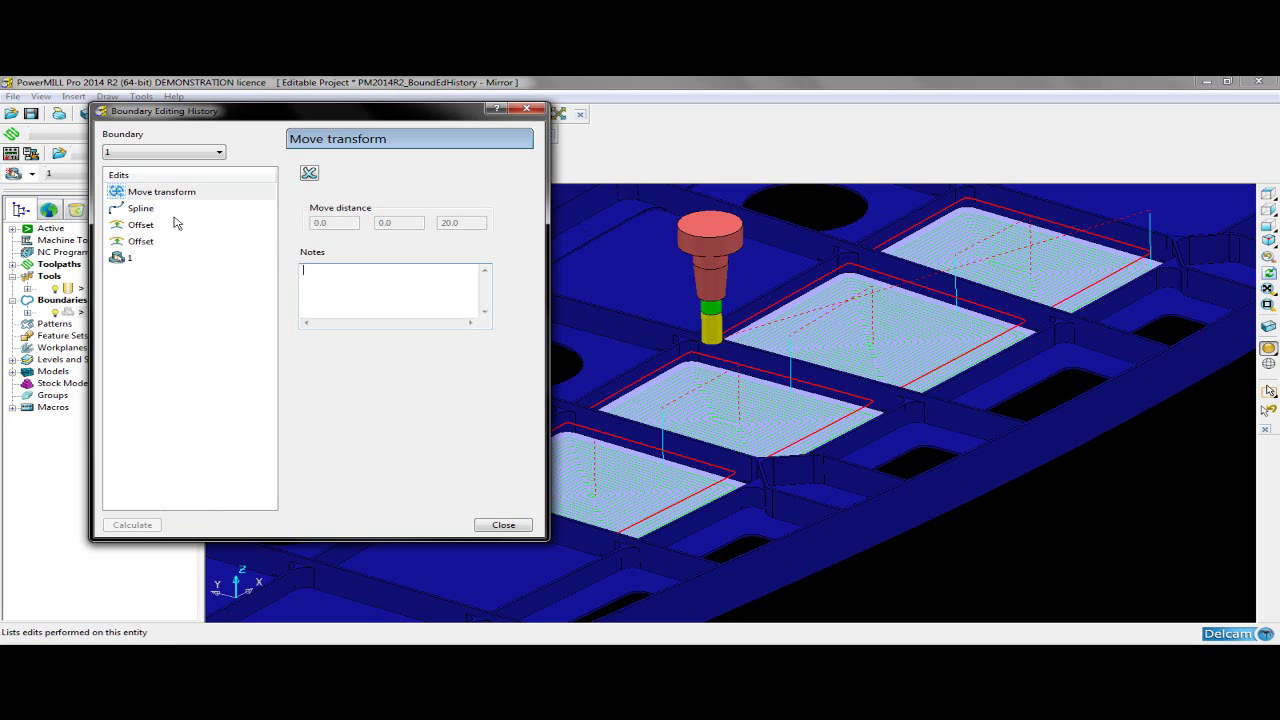
{"action": "left_click", "coordinate": [138, 212]}
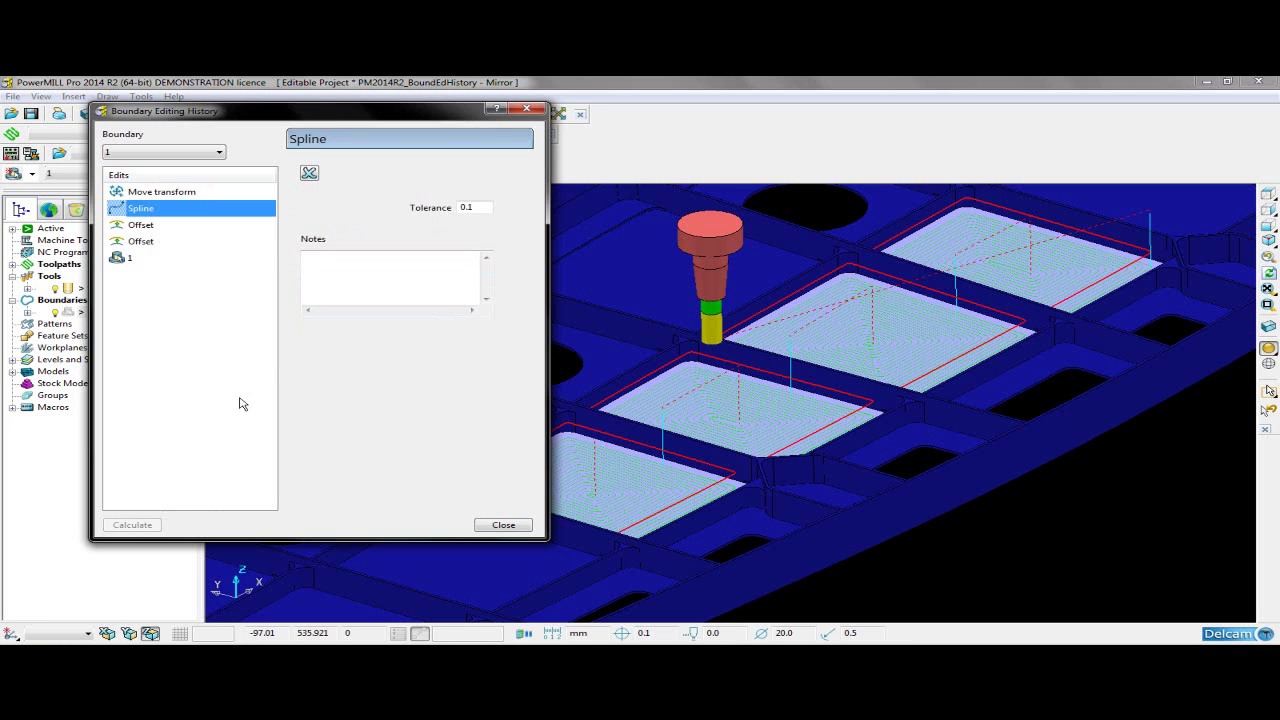